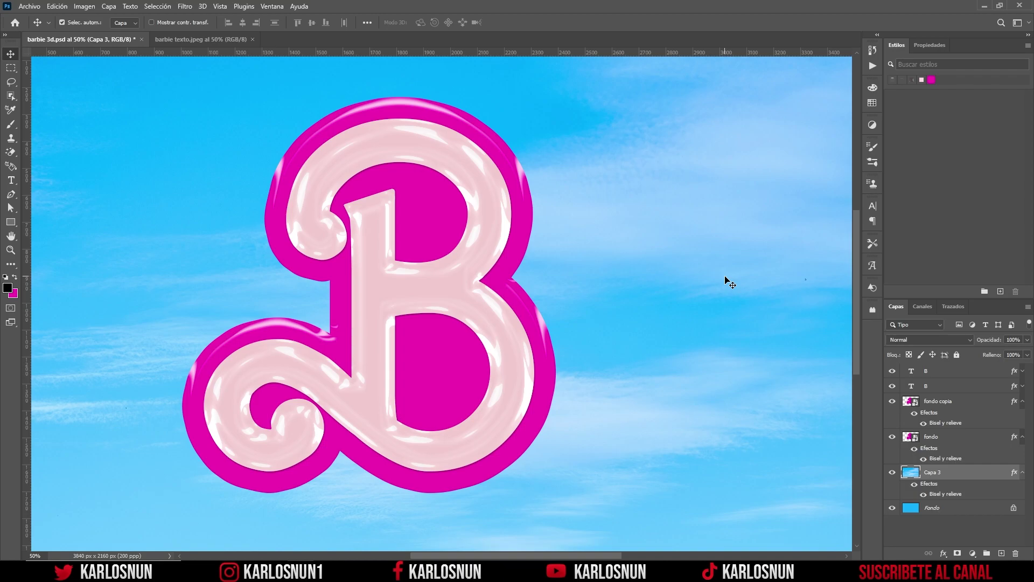
# Compare the barbie texto.jpeg reference with the finished pink 3D B in barbie 3d.psd.
pyautogui.click(221, 45)
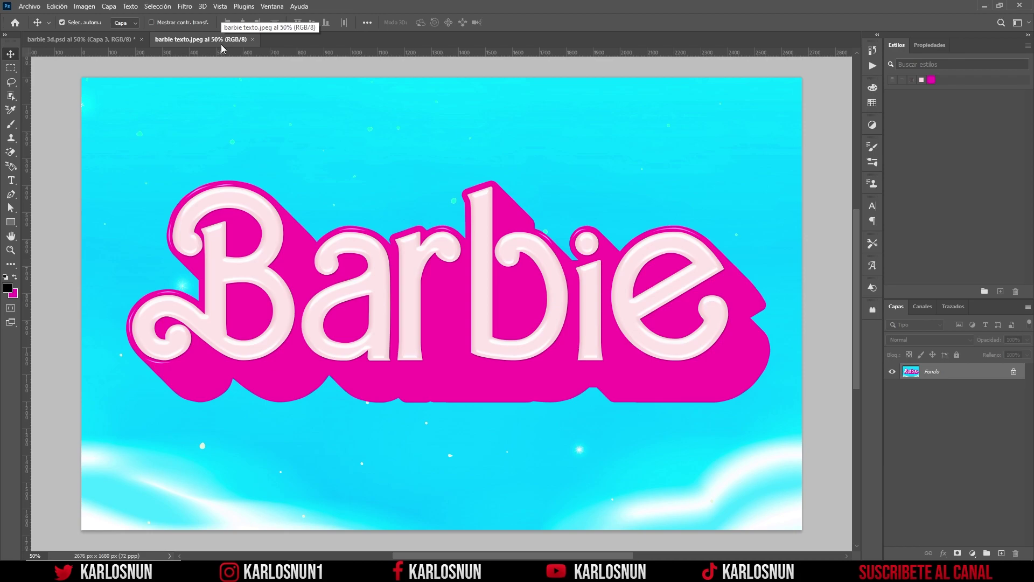
pyautogui.click(121, 42)
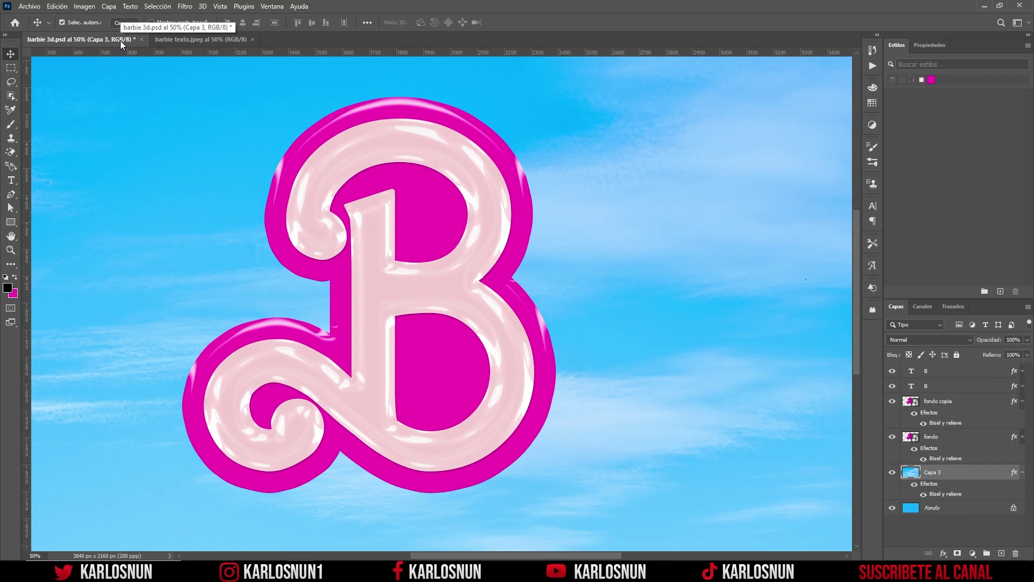
# Create a new 3840×2160 px, 200 ppi document with a custom sky-blue background.
pyautogui.click(32, 7)
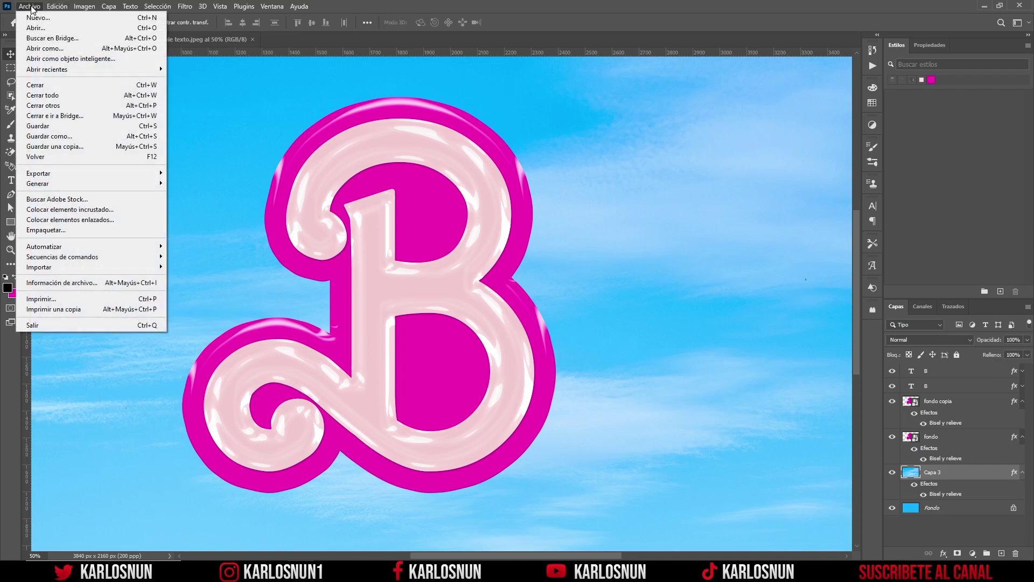
pyautogui.click(38, 18)
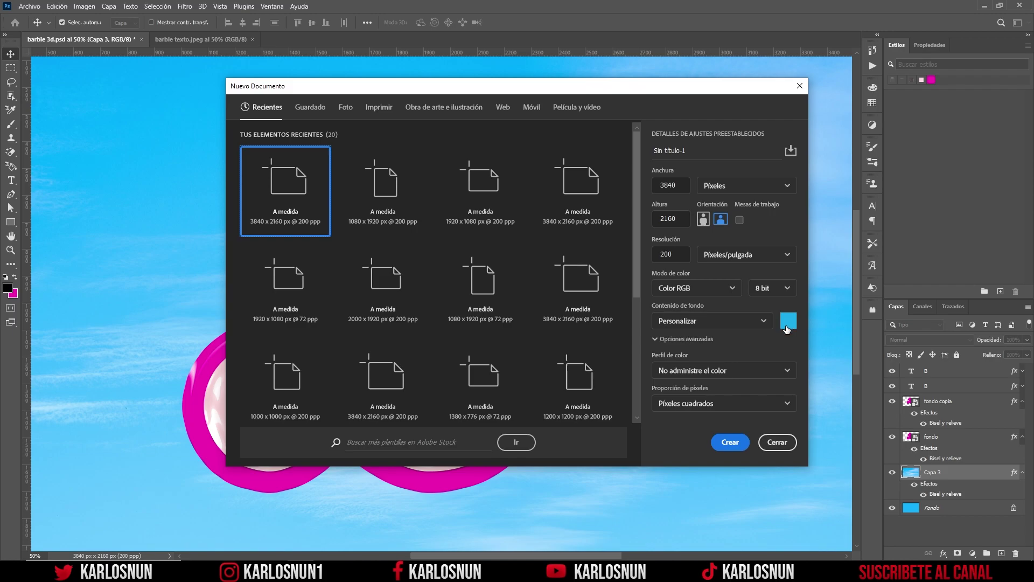
pyautogui.click(730, 442)
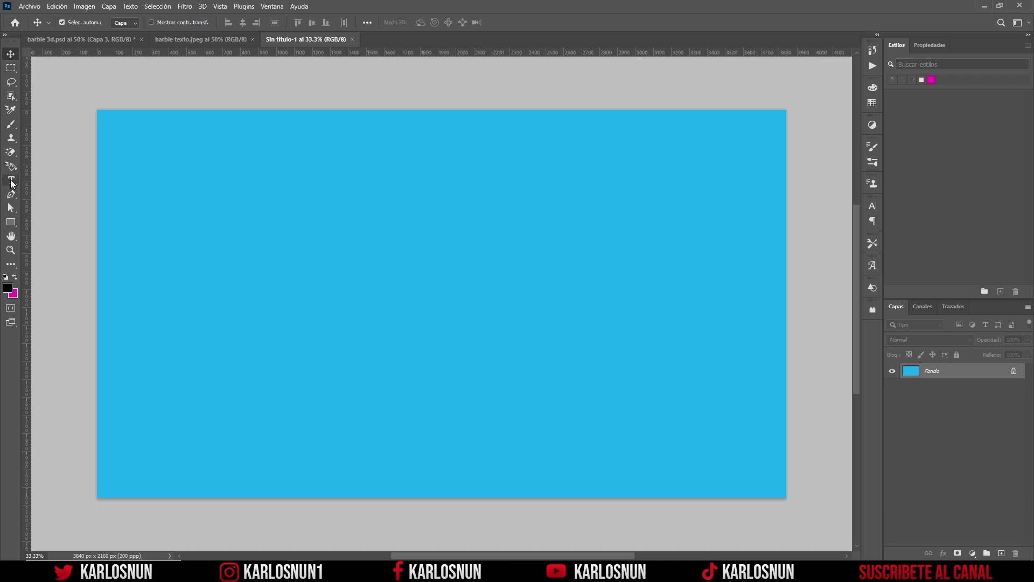
# Add a 650 pt black GG-font letter B and drag it toward the canvas centre.
pyautogui.click(12, 181)
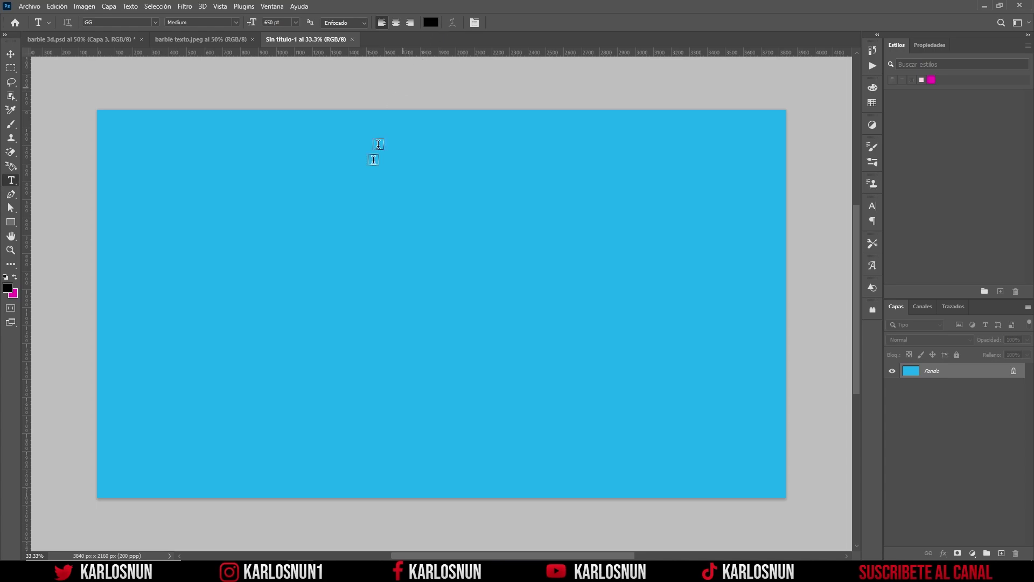
pyautogui.click(402, 320)
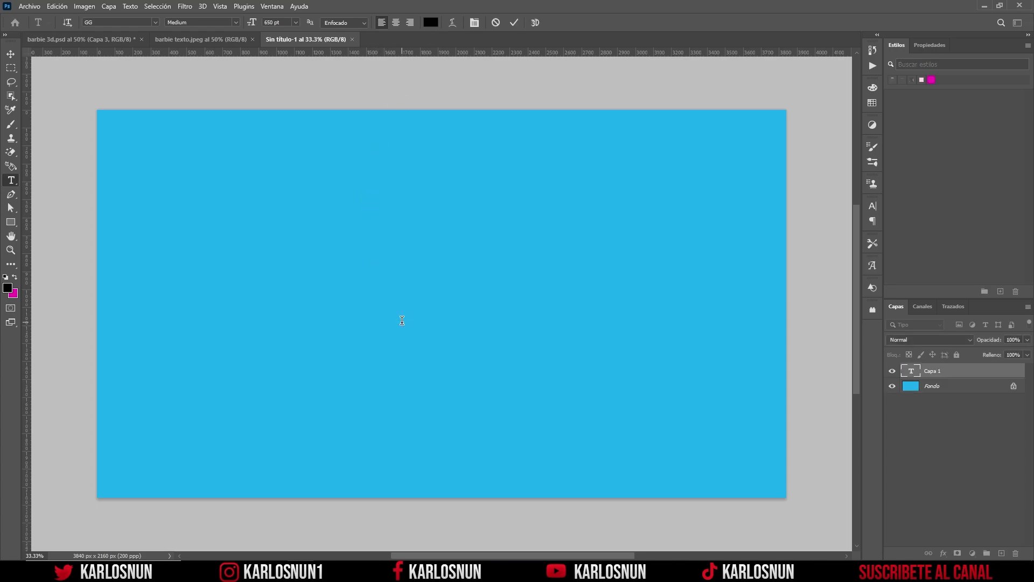
pyautogui.write('B')
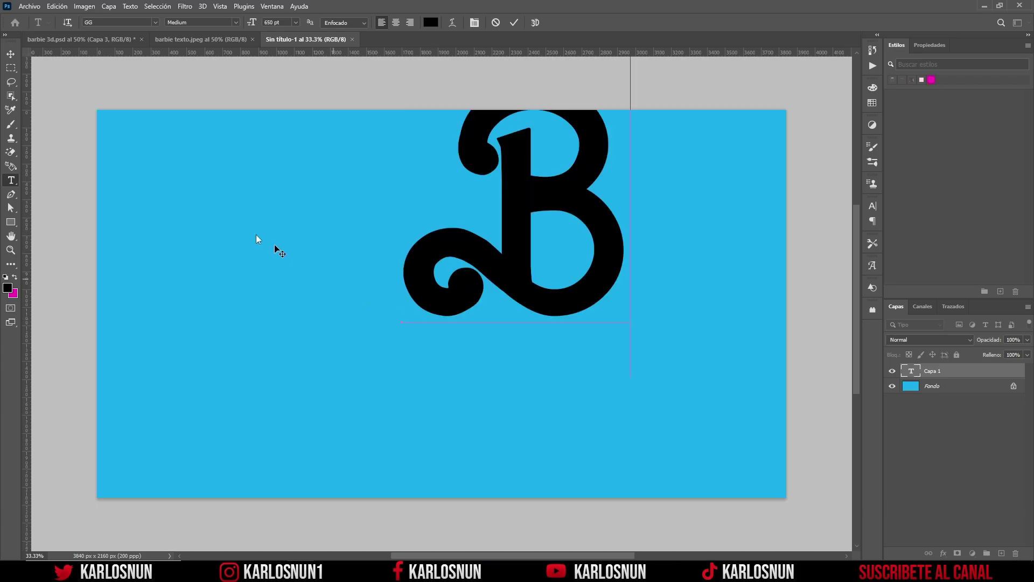
pyautogui.click(11, 54)
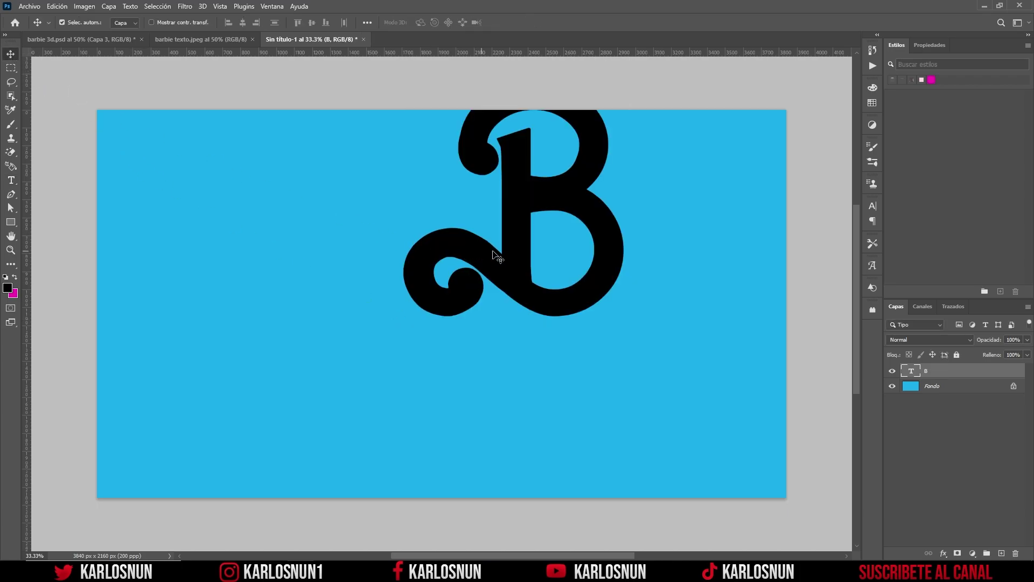
pyautogui.moveTo(506, 251); pyautogui.dragTo(405, 336)
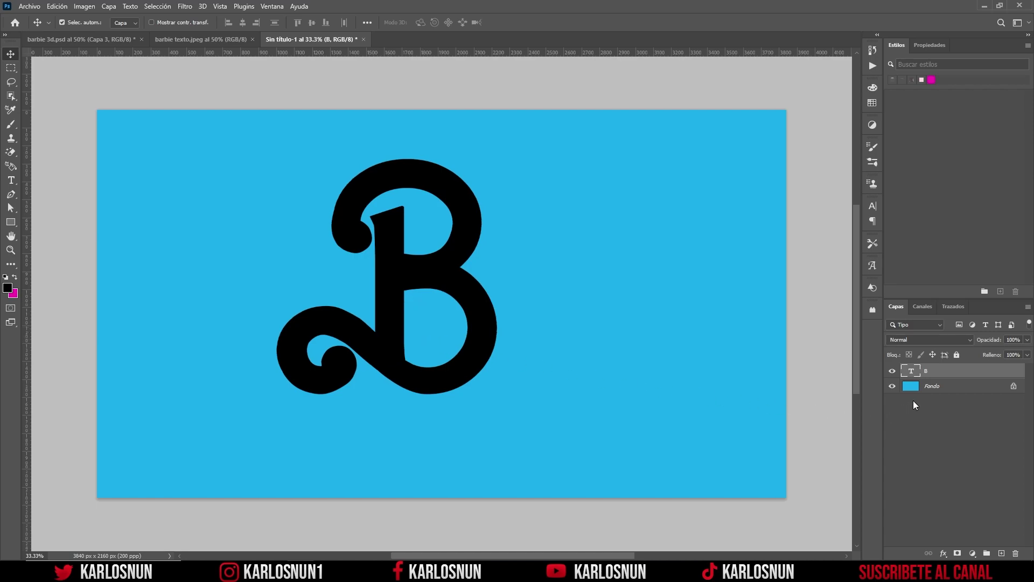
# Duplicate the B text layer, naming the lower copy BORDE and the upper one B.
pyautogui.press('ctrl')
pyautogui.hotkey('ctrl', 'j')
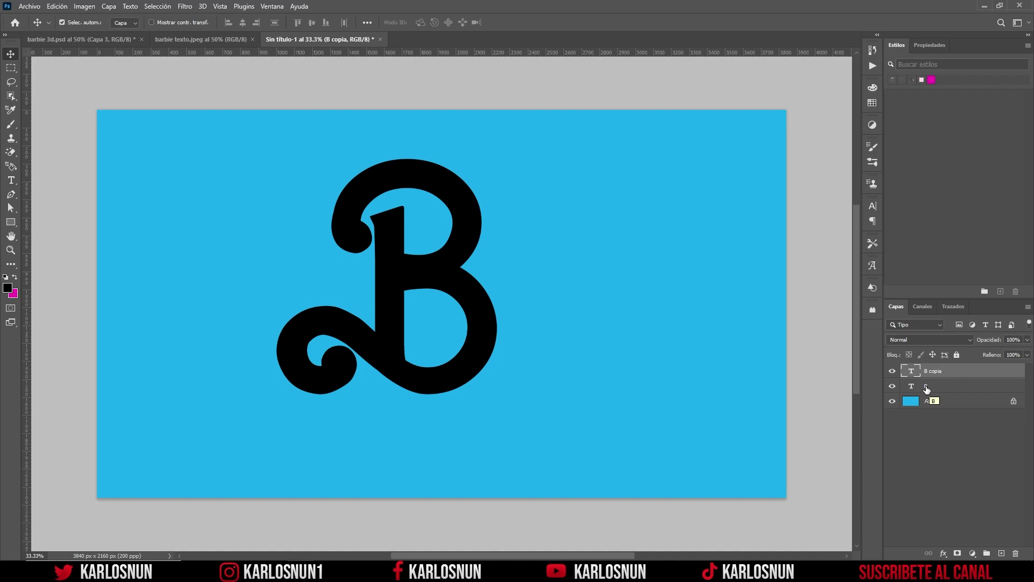
pyautogui.doubleClick(926, 387)
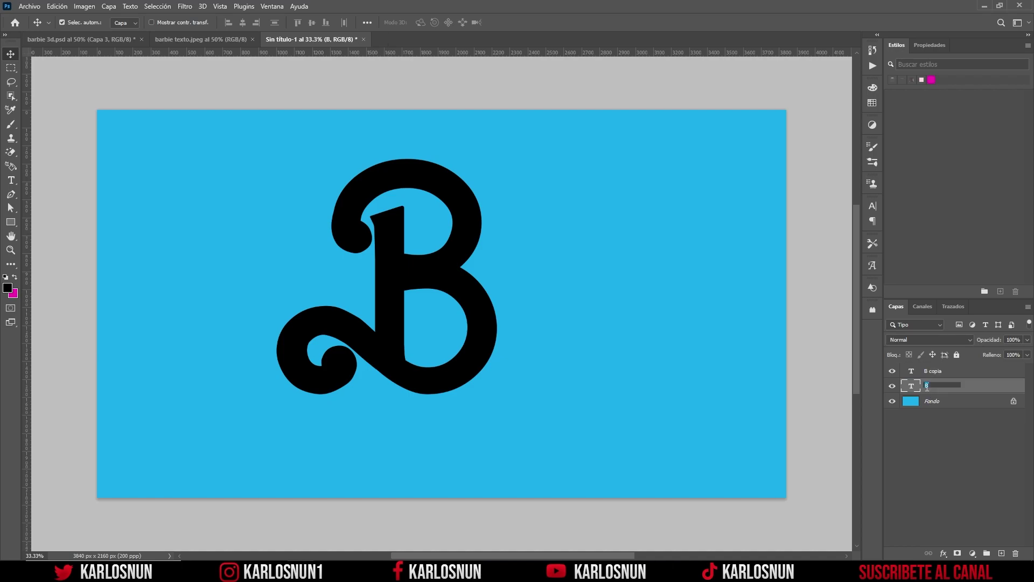
pyautogui.press('Right')
pyautogui.doubleClick(930, 370)
pyautogui.write('B')
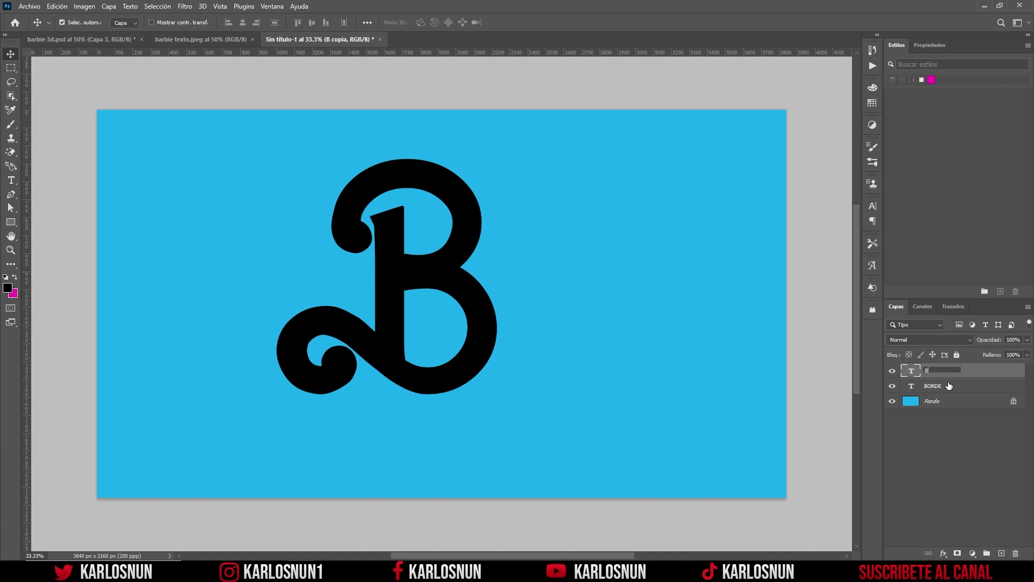
pyautogui.click(952, 388)
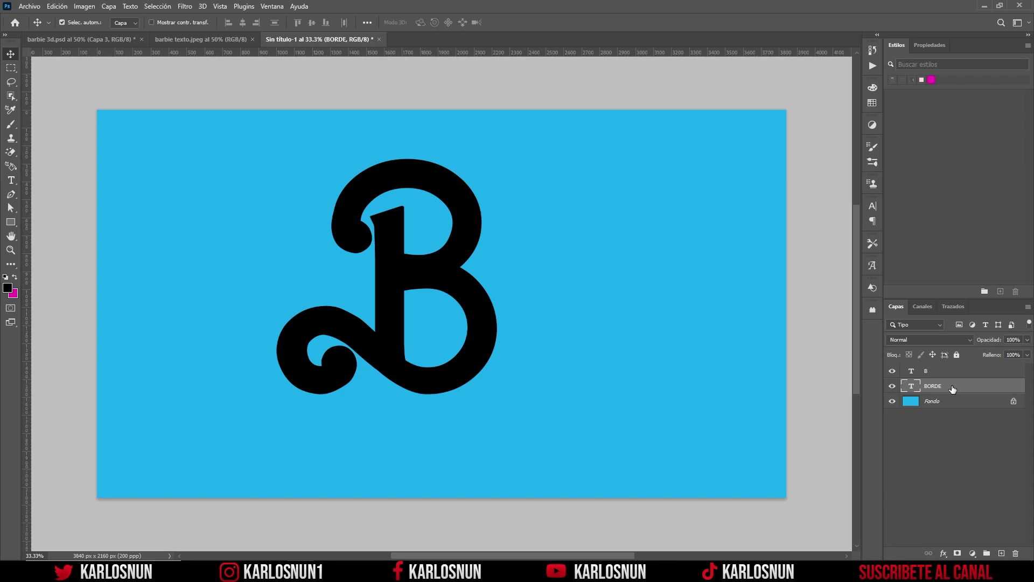
pyautogui.click(90, 41)
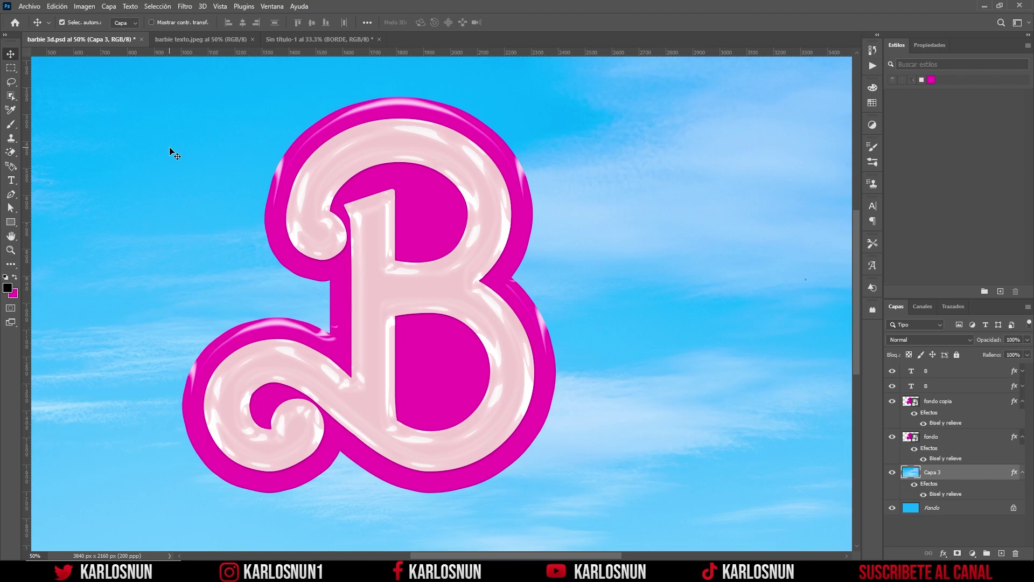
# In the new document, import the barbie 3D.asl style set into the Estilos panel.
pyautogui.click(330, 41)
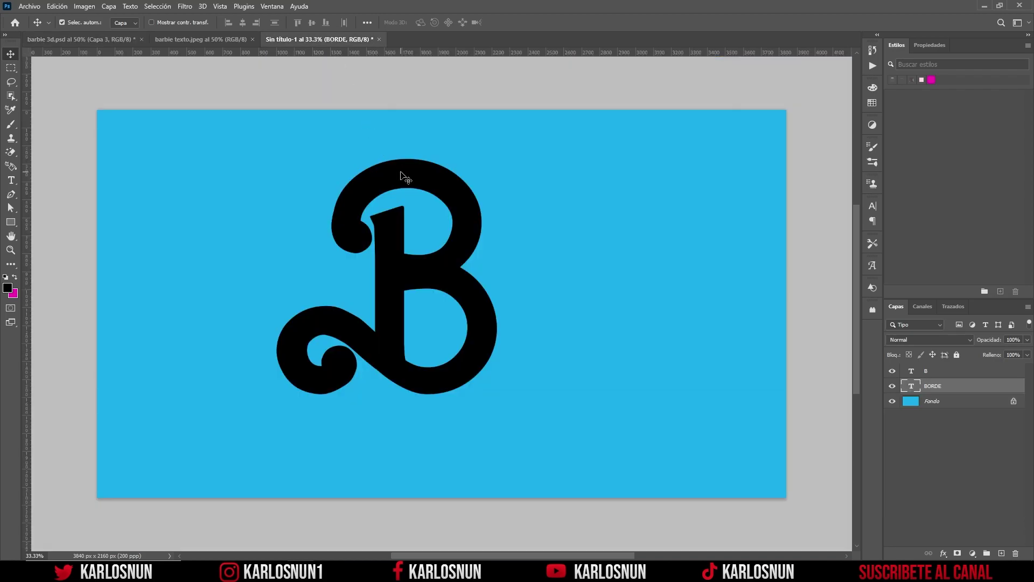
pyautogui.click(279, 7)
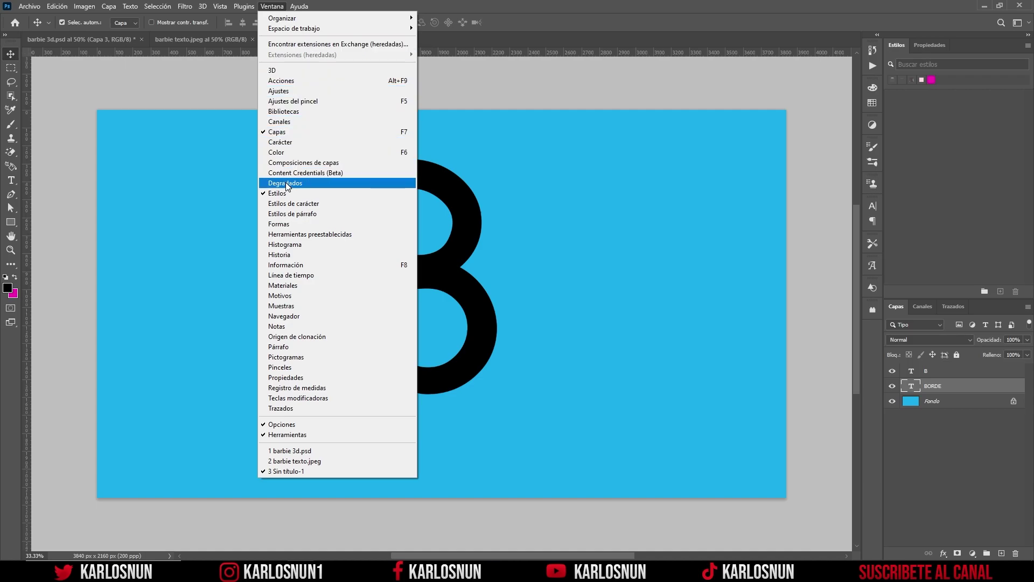
pyautogui.click(873, 20)
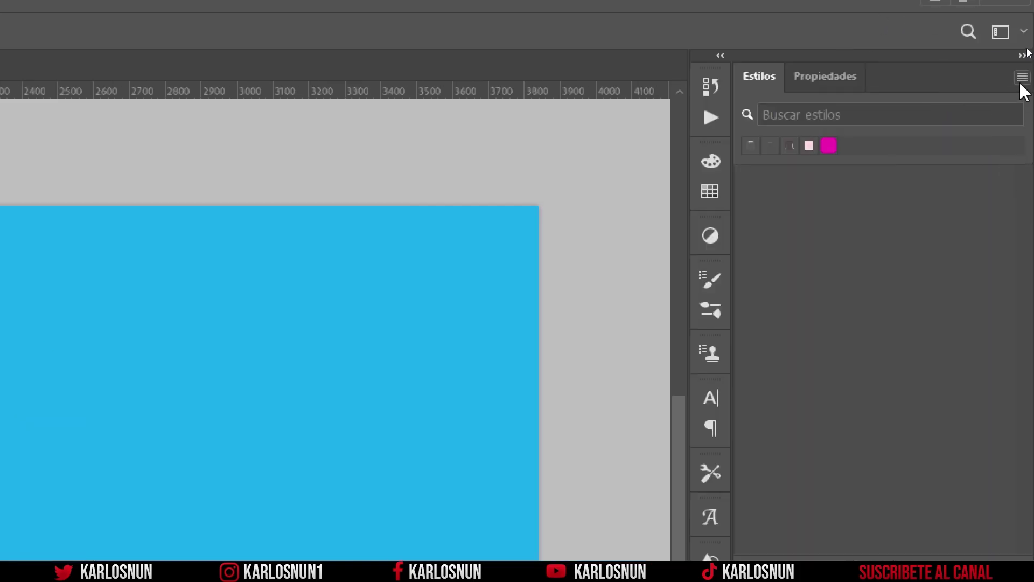
pyautogui.click(1021, 78)
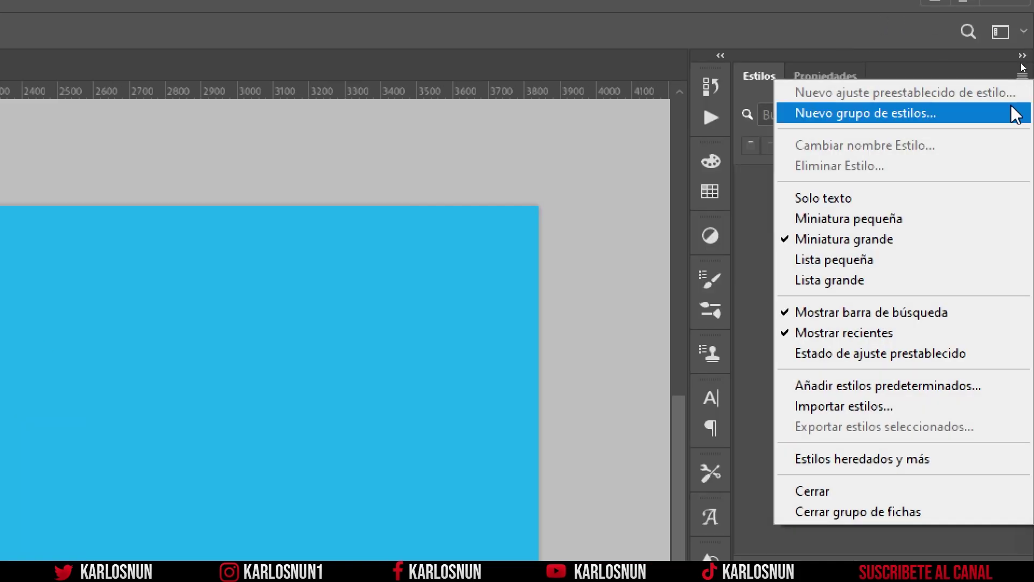
pyautogui.click(850, 407)
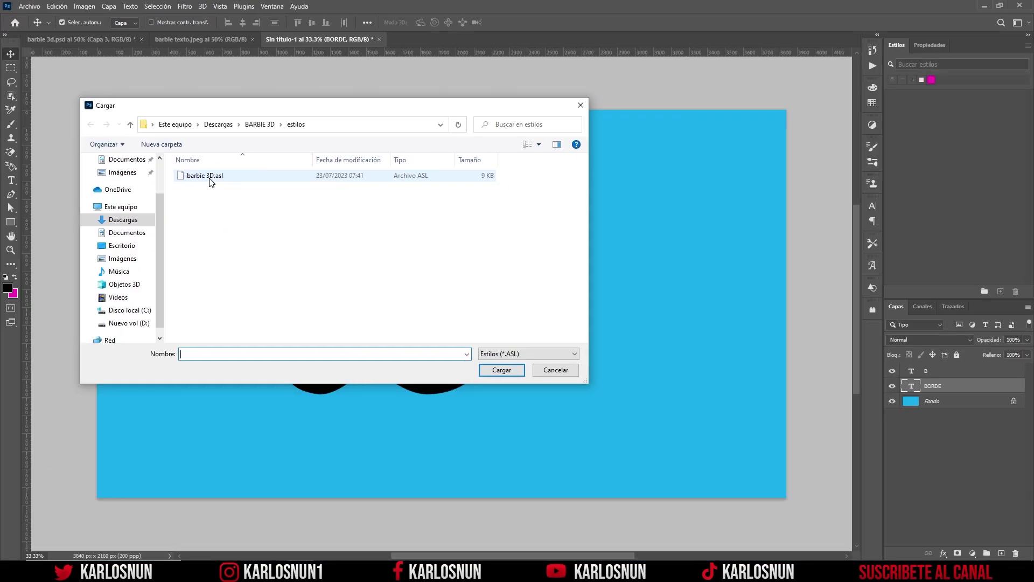
pyautogui.click(210, 180)
pyautogui.click(502, 372)
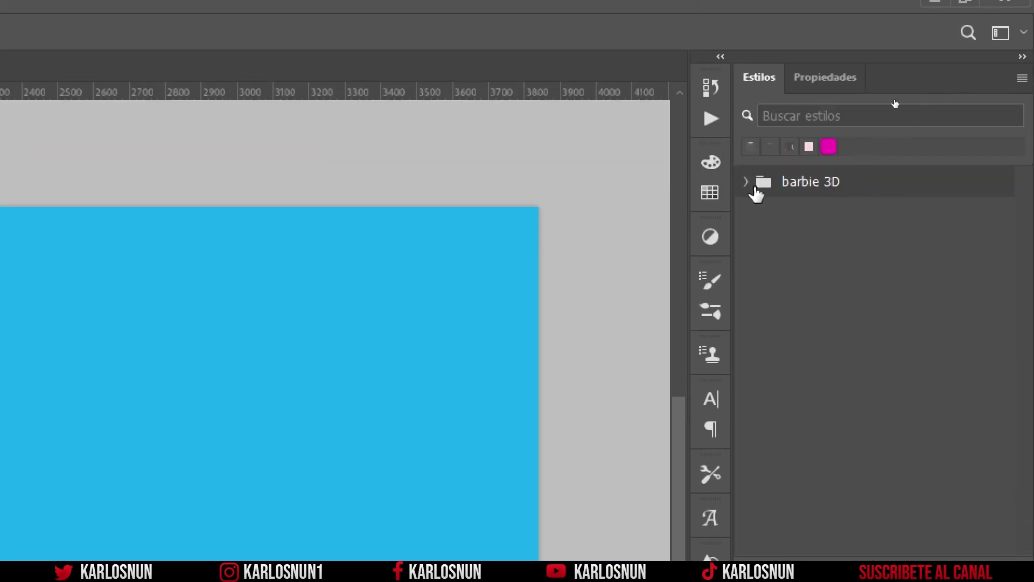
# Apply the magenta barbie 3D outline style to BORDE, then hide the black B layer.
pyautogui.click(746, 181)
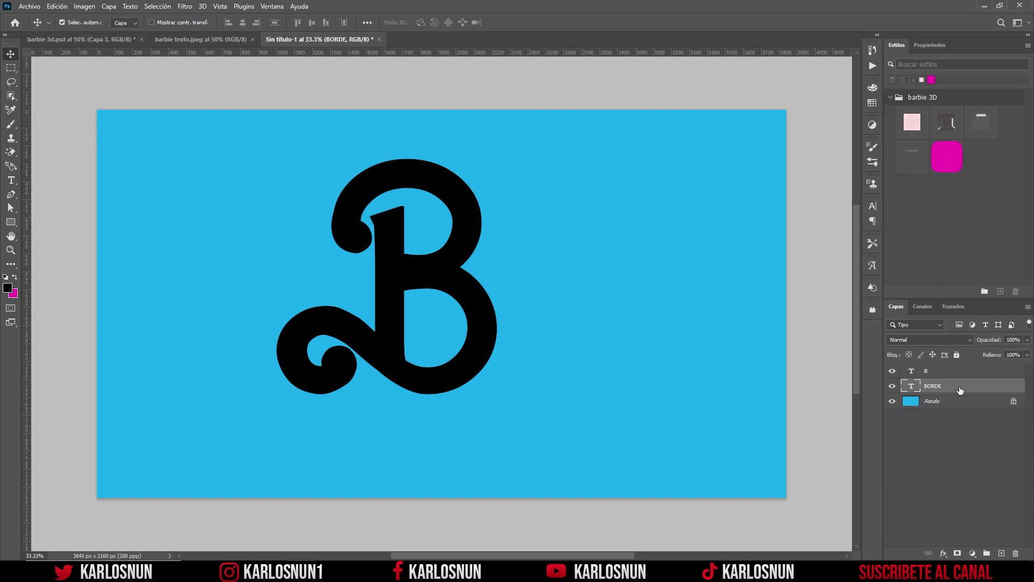
pyautogui.click(945, 170)
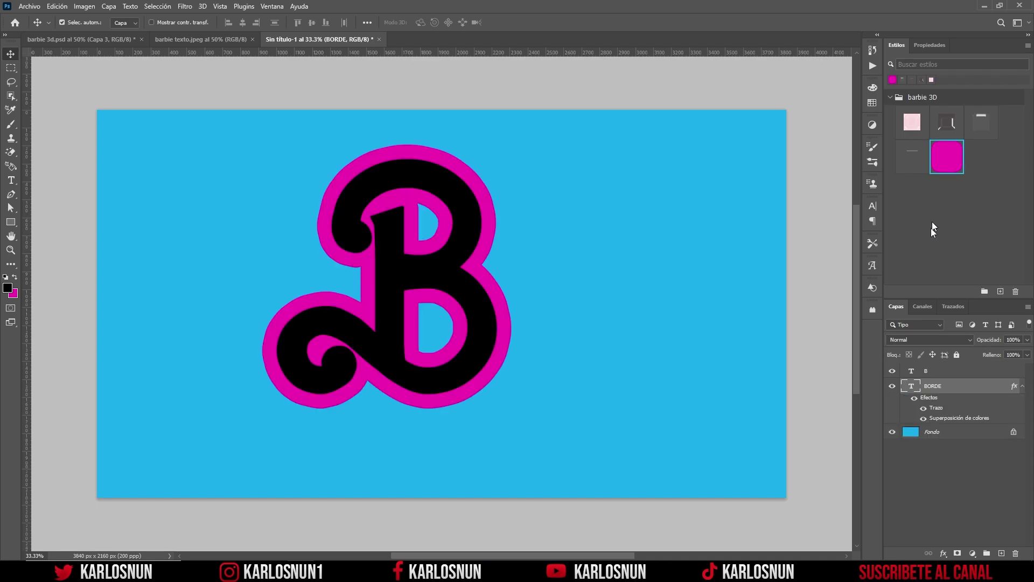
pyautogui.click(931, 371)
pyautogui.click(892, 371)
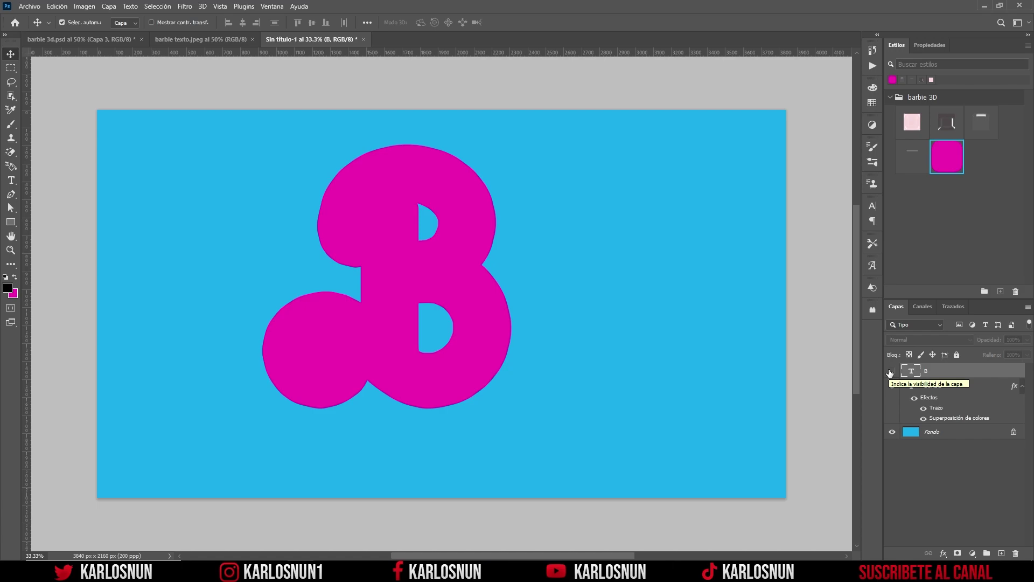
pyautogui.click(954, 391)
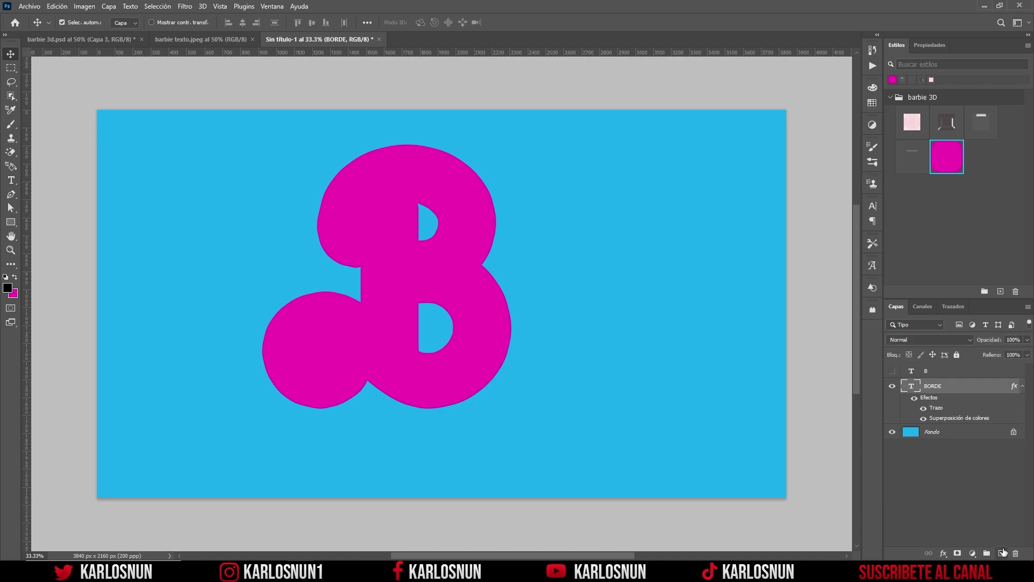
# Add a new layer Capa 1 below BORDE and set the foreground colour to magenta.
pyautogui.click(1003, 552)
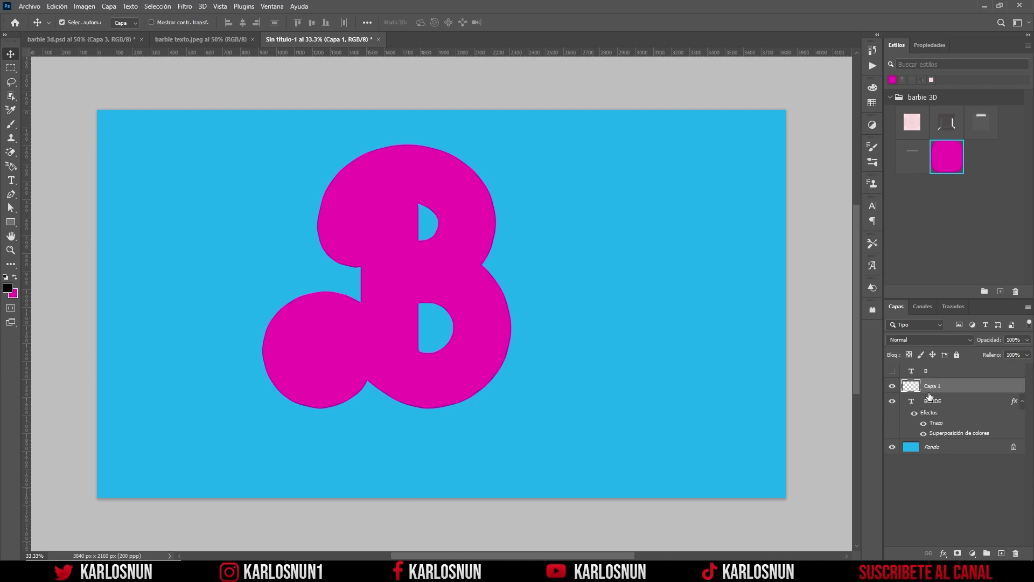
pyautogui.moveTo(929, 396); pyautogui.dragTo(934, 437)
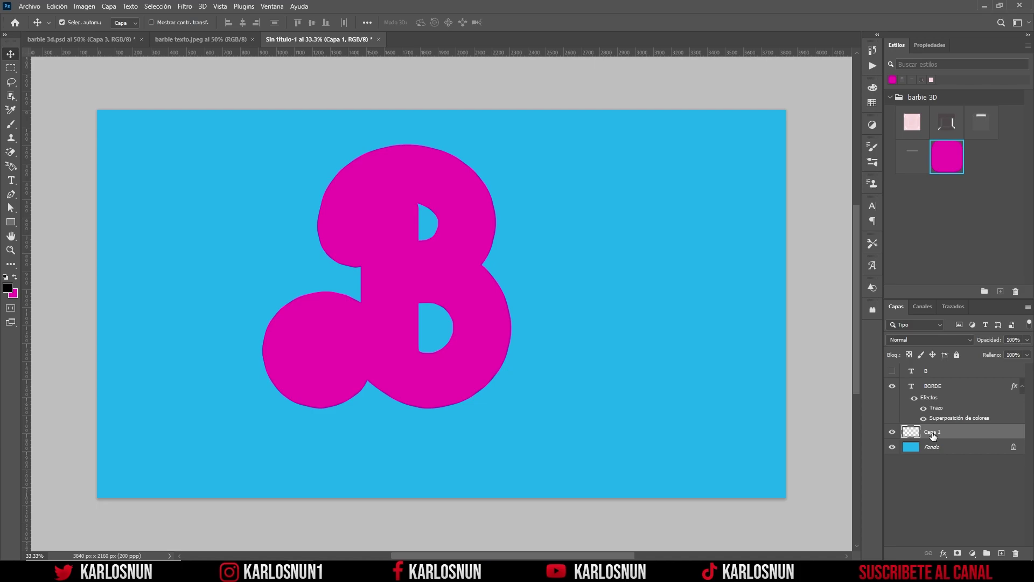
pyautogui.click(18, 276)
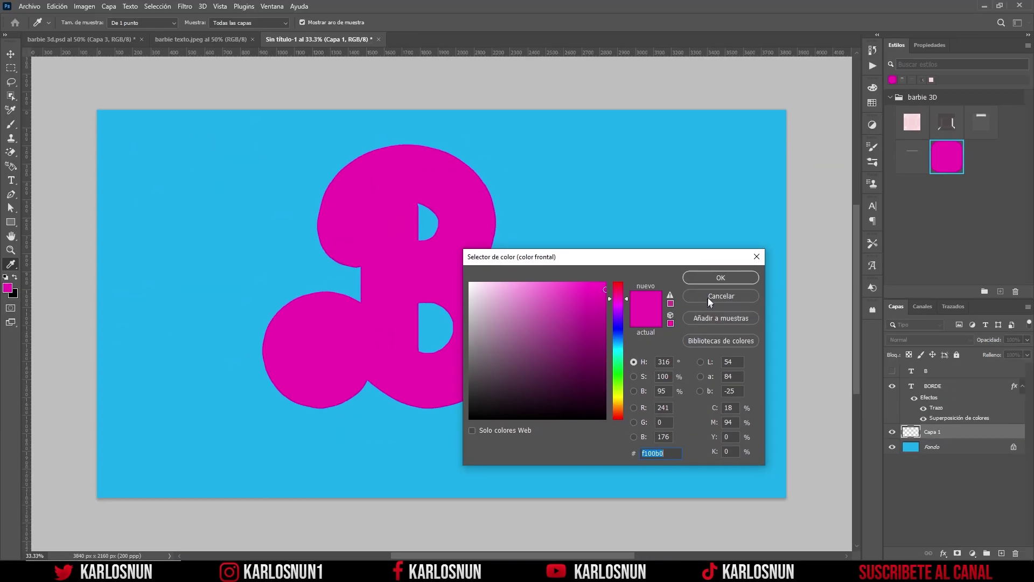
pyautogui.click(723, 276)
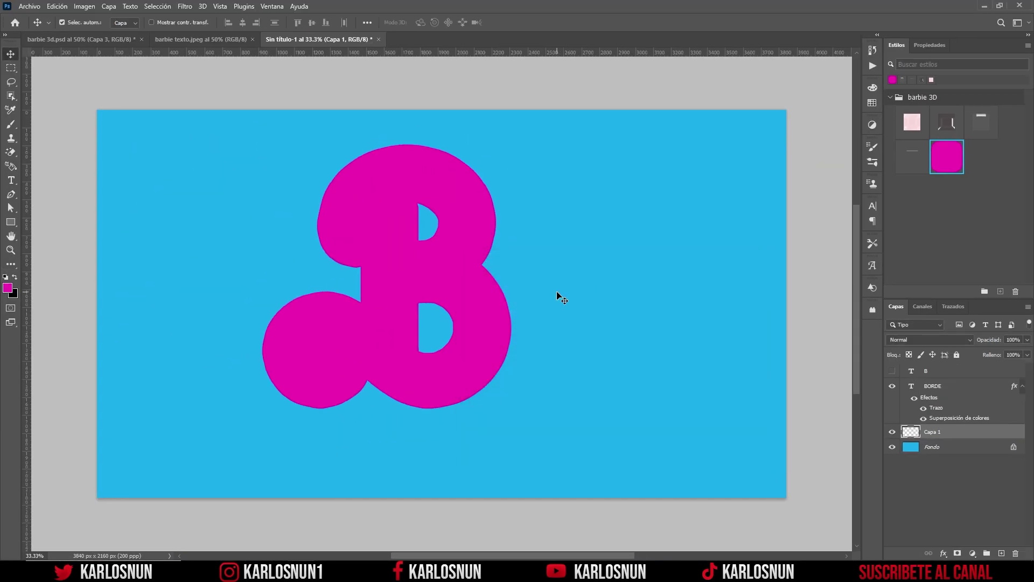
# Paint over the B's inner holes with a 300 px hard round magenta brush.
pyautogui.press('b')
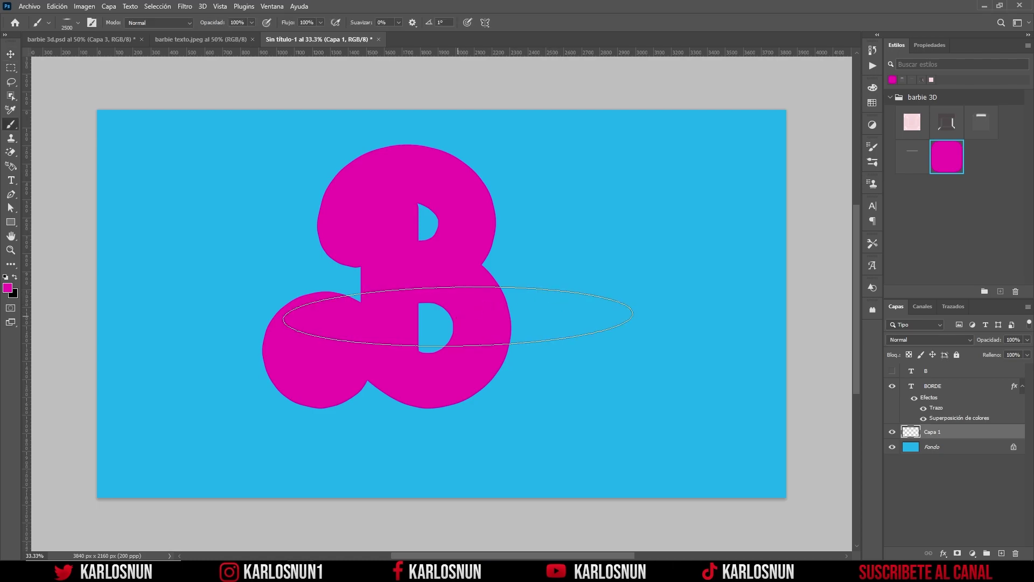
pyautogui.click(78, 23)
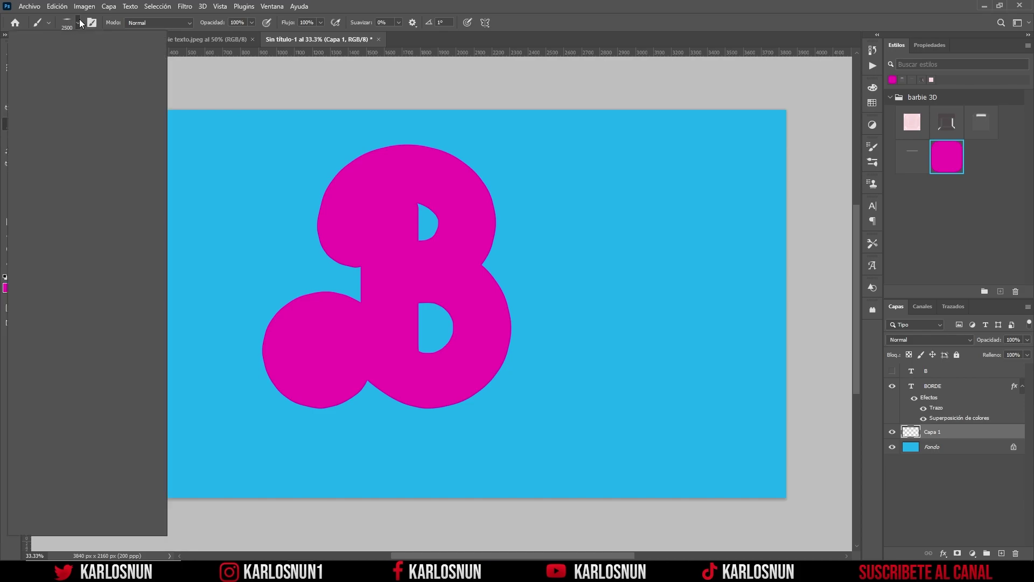
pyautogui.moveTo(34, 70); pyautogui.dragTo(34, 74)
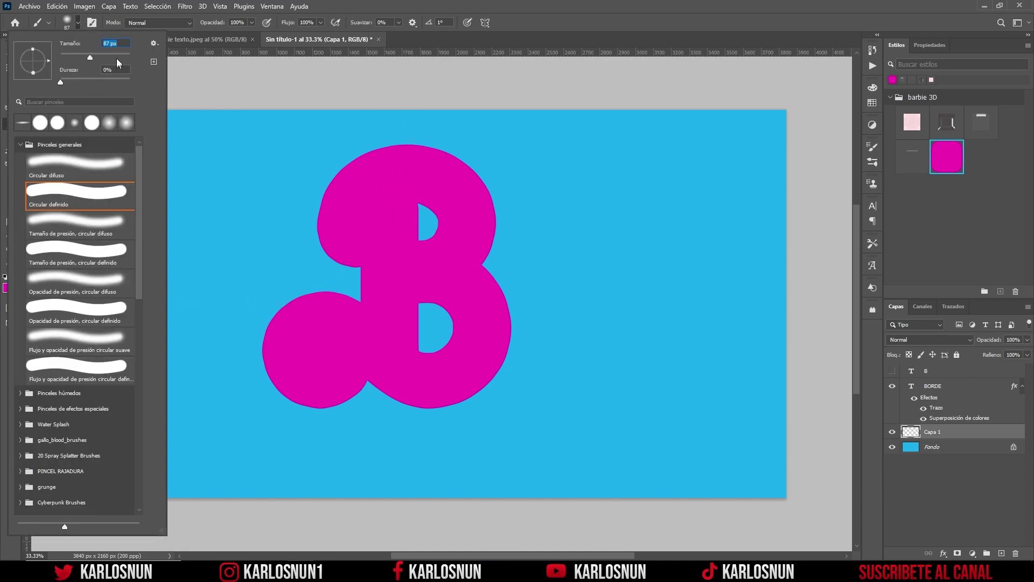
pyautogui.write('300')
pyautogui.moveTo(63, 82); pyautogui.dragTo(143, 86)
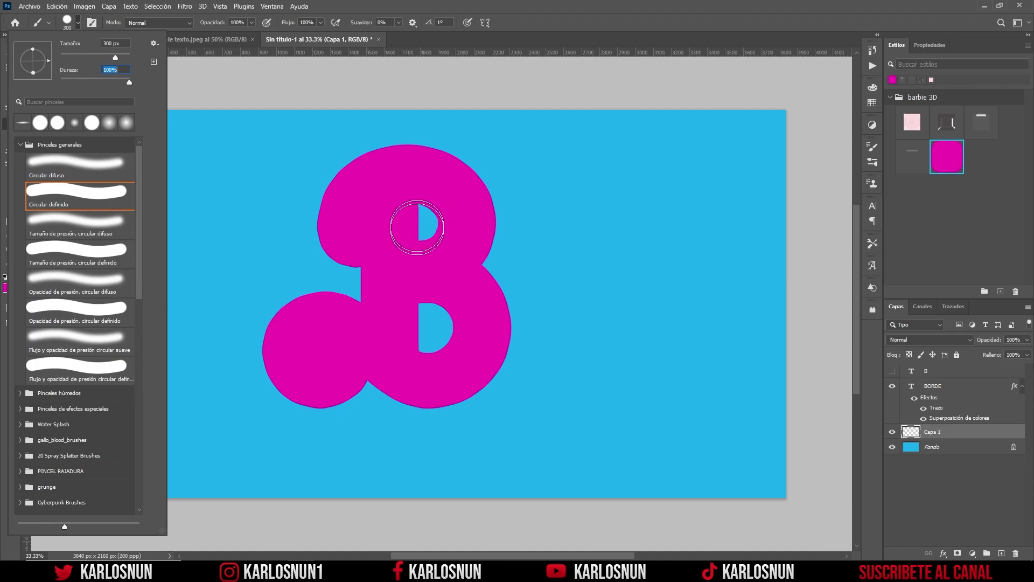
pyautogui.press('Return')
pyautogui.moveTo(420, 219)
pyautogui.mouseDown()
pyautogui.moveTo(418, 322)
pyautogui.moveTo(427, 317)
pyautogui.mouseUp()
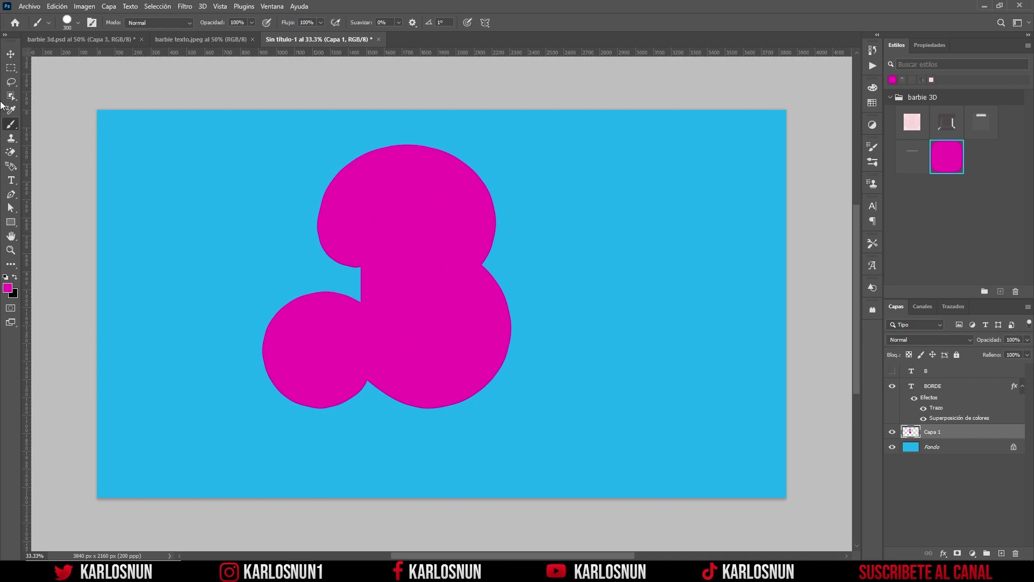
pyautogui.click(10, 54)
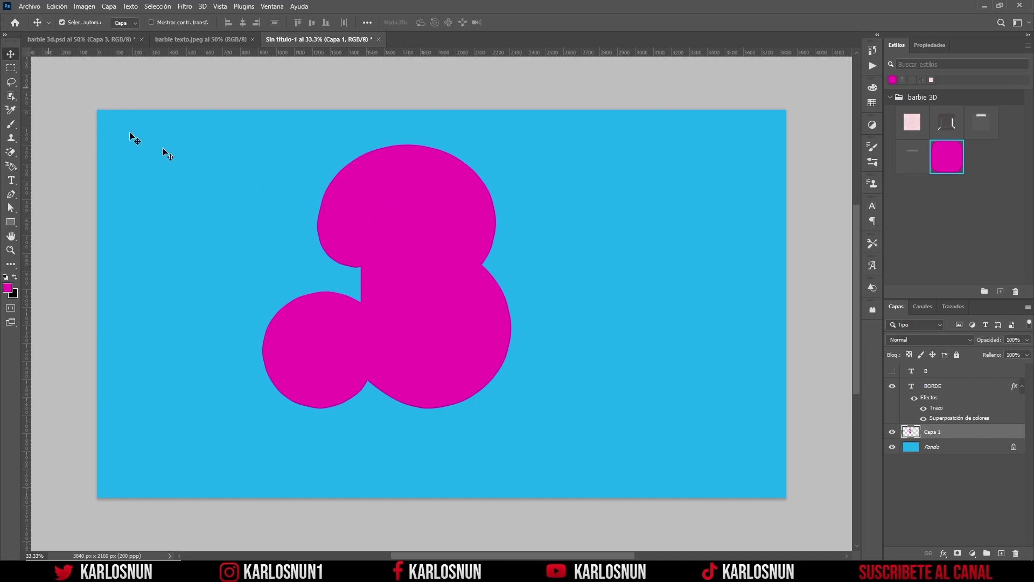
# Select BORDE and Capa 1 and group them with Ctrl+G into Grupo 1.
pyautogui.click(960, 391)
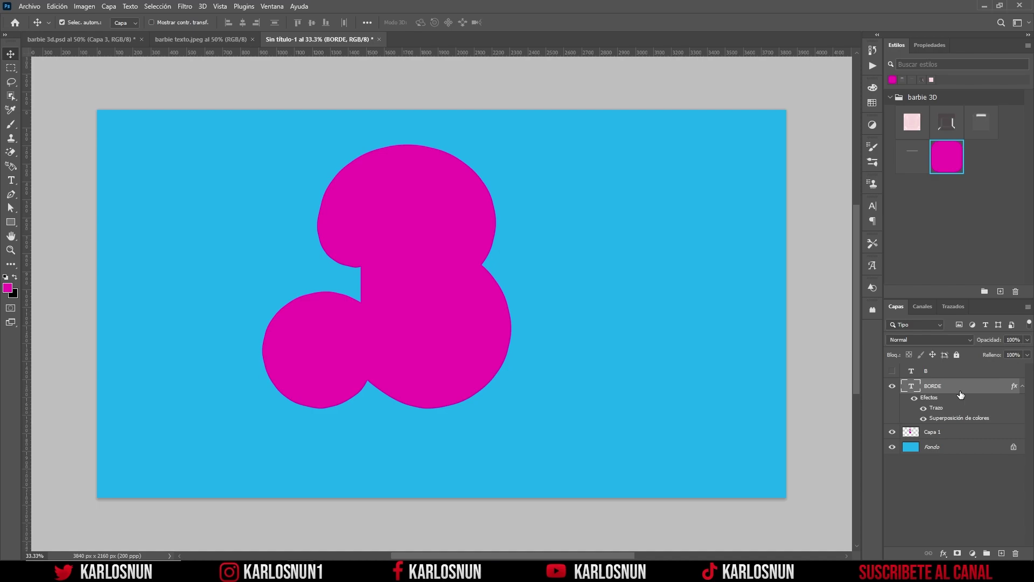
pyautogui.click(953, 431)
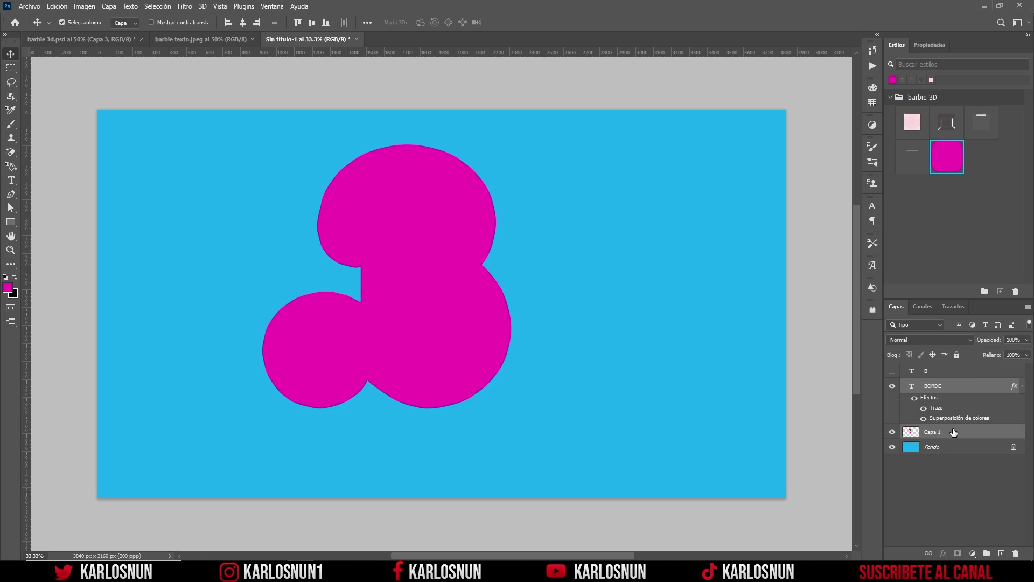
pyautogui.hotkey('ctrl', 'g')
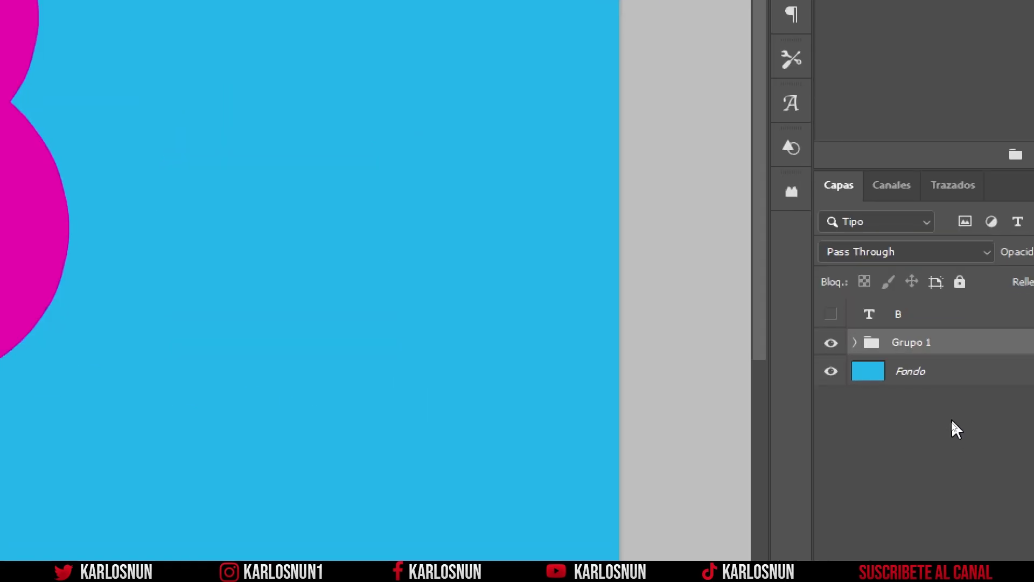
pyautogui.click(854, 342)
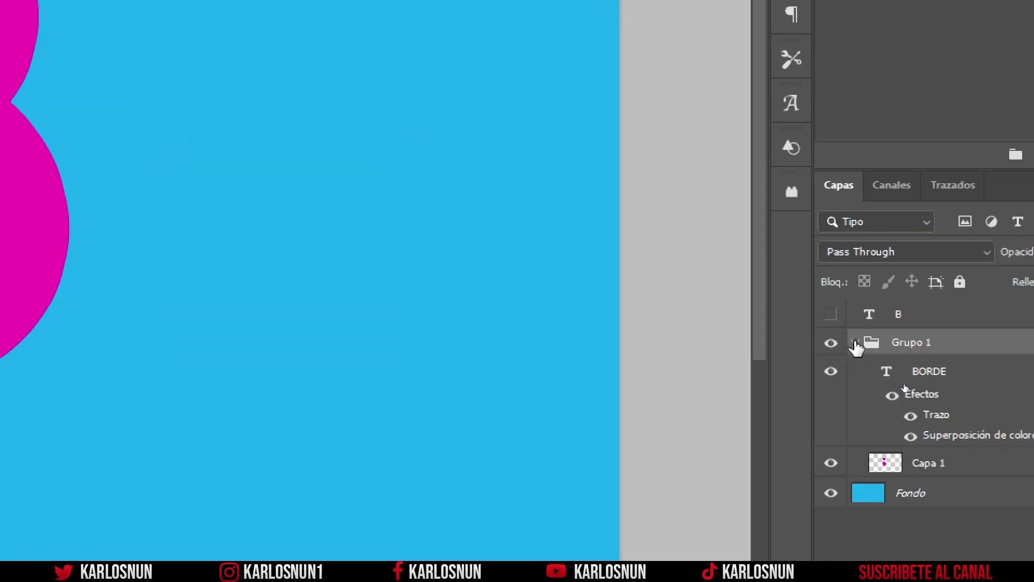
pyautogui.click(854, 343)
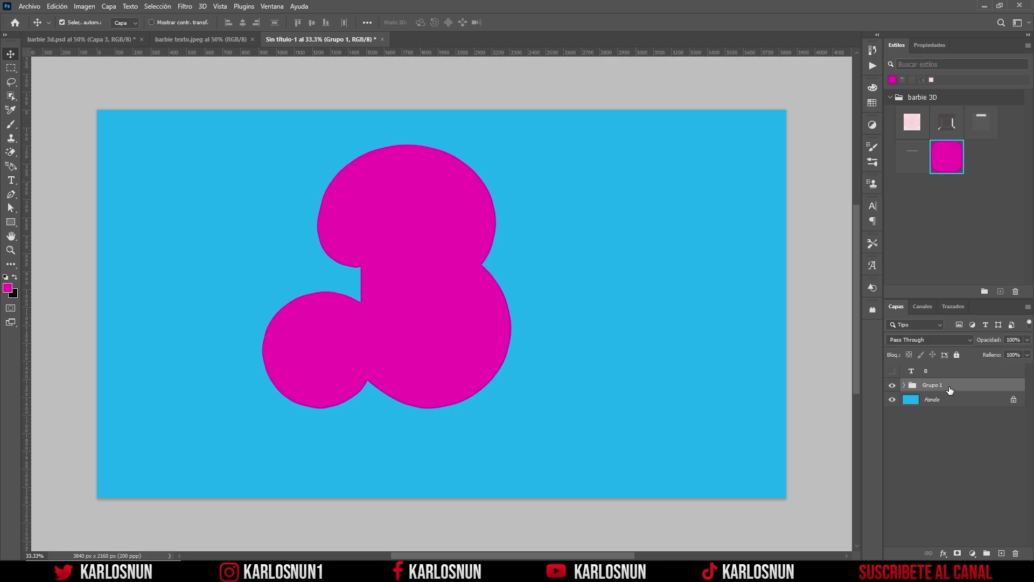
# Convert Grupo 1 to a smart object, duplicate it, and make the black B visible again.
pyautogui.rightClick(952, 390)
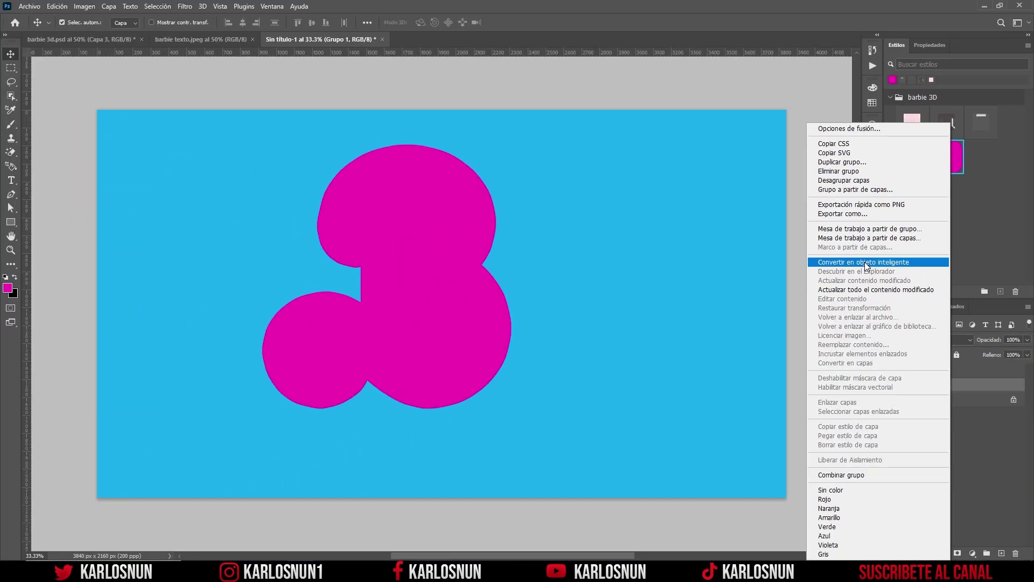
pyautogui.click(866, 262)
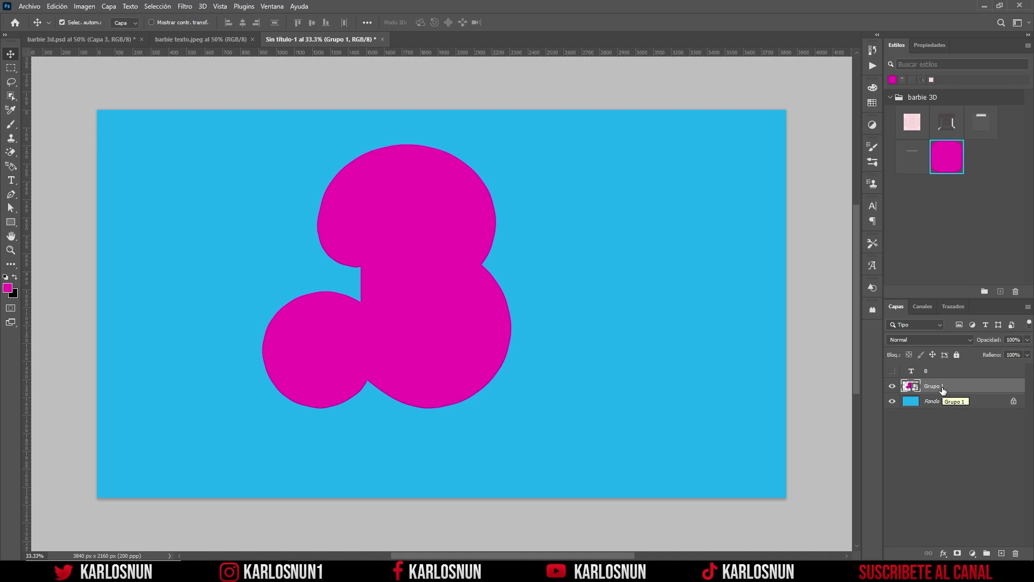
pyautogui.hotkey('ctrl', 'j')
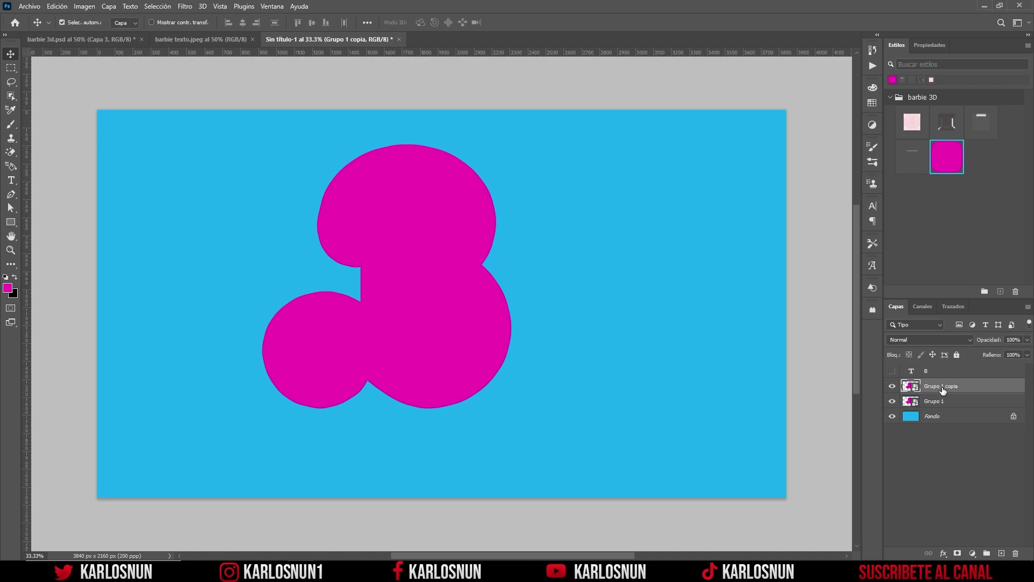
pyautogui.click(919, 373)
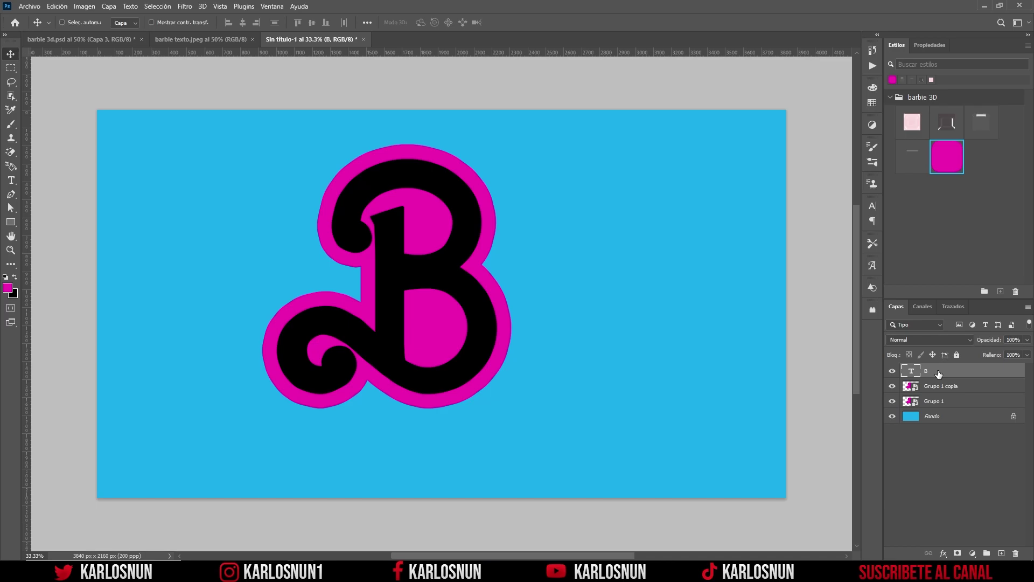
# Duplicate the B text layer, hide B copia, and reselect the original B.
pyautogui.hotkey('ctrl', 'j')
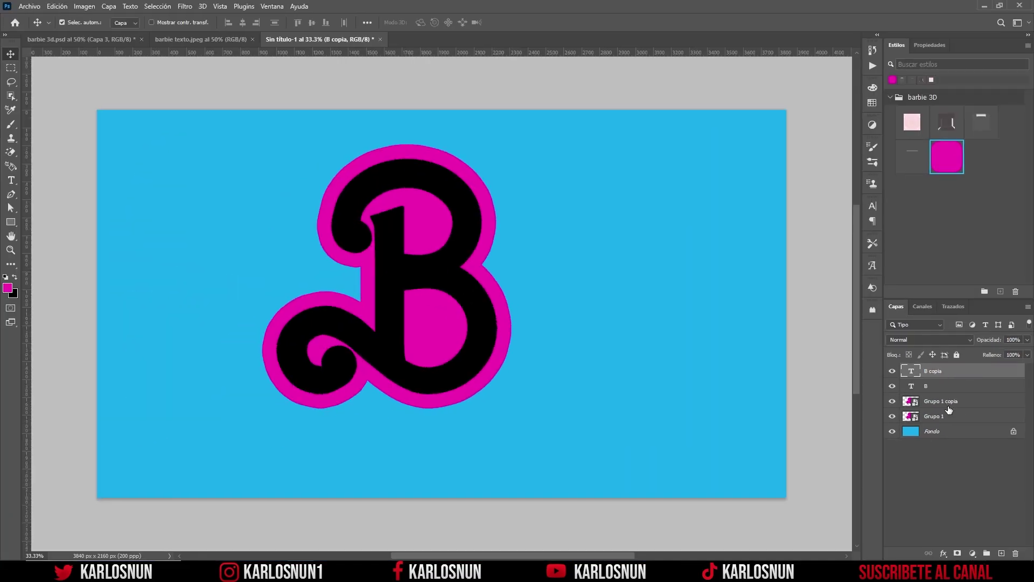
pyautogui.click(892, 371)
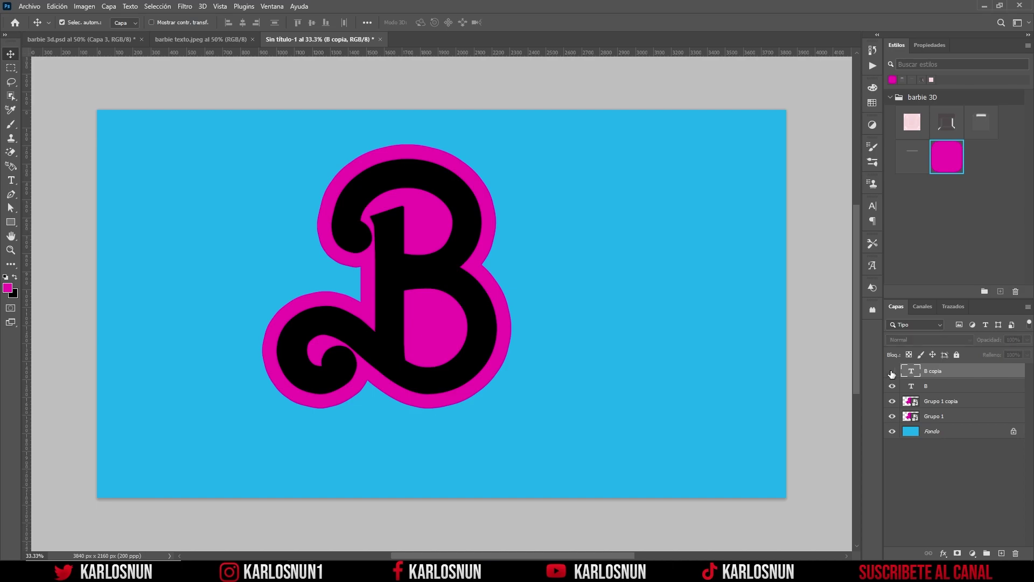
pyautogui.click(943, 388)
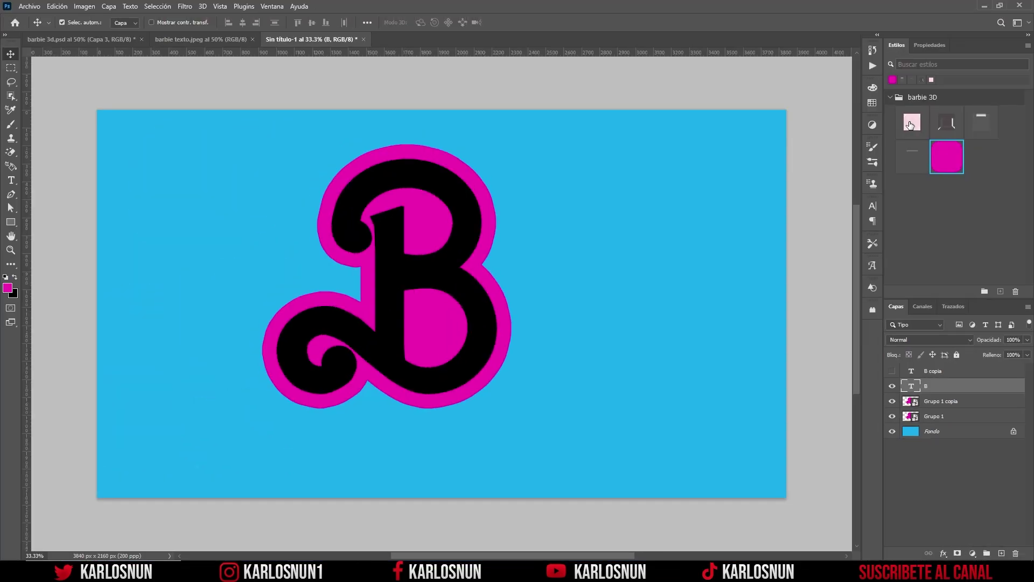
# Apply the glossy pale-pink barbie 3D style (bevel, colour overlay, drop shadow) to layer B.
pyautogui.click(910, 125)
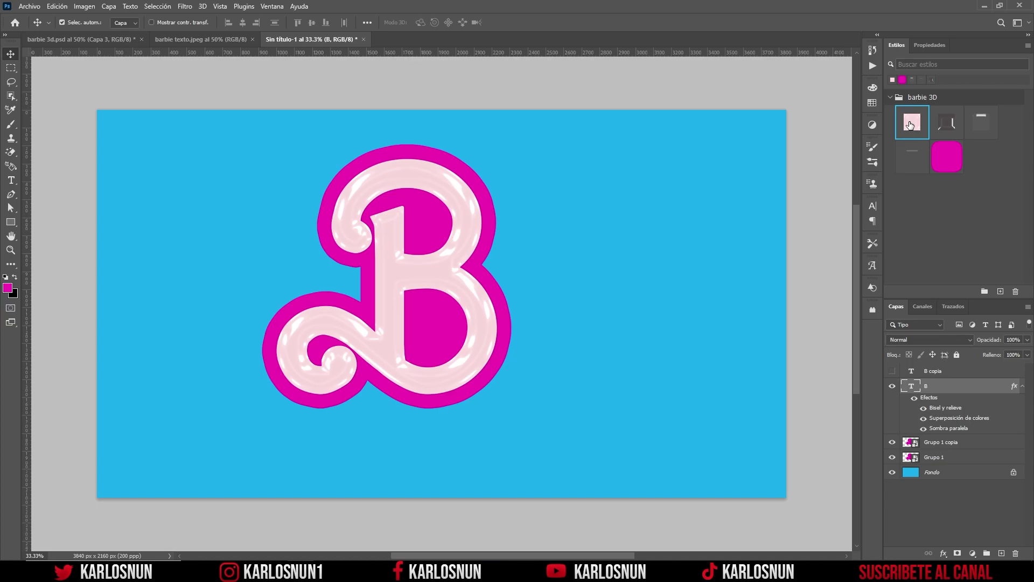
pyautogui.rightClick(952, 395)
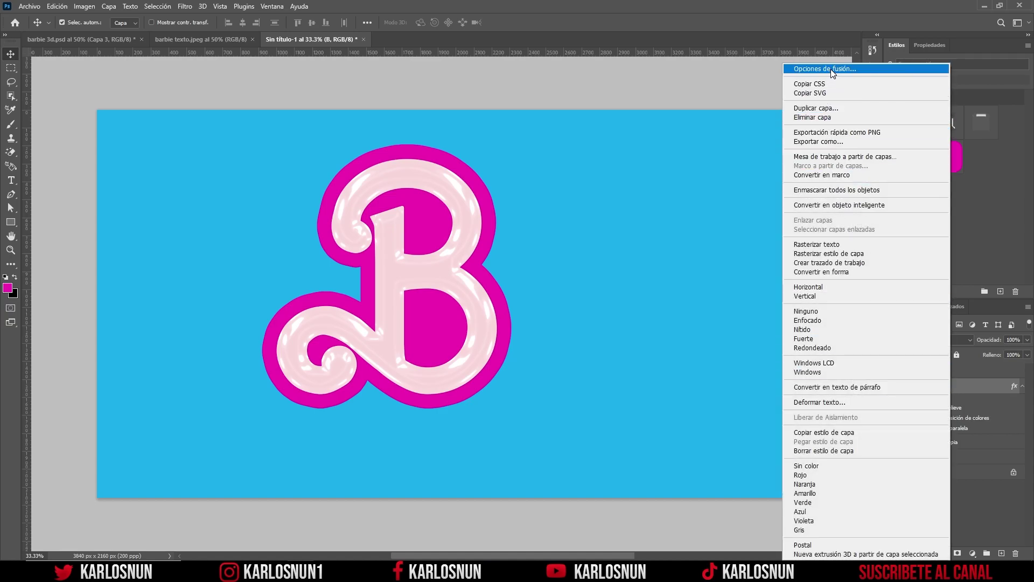
pyautogui.press('Escape')
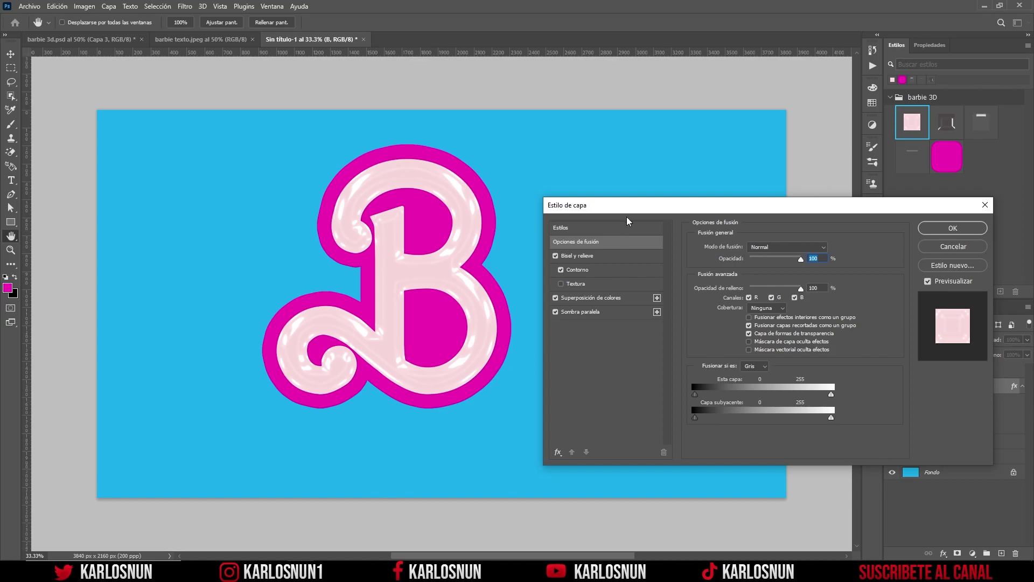
pyautogui.moveTo(626, 217)
pyautogui.mouseDown()
pyautogui.moveTo(580, 216)
pyautogui.moveTo(594, 216)
pyautogui.mouseUp()
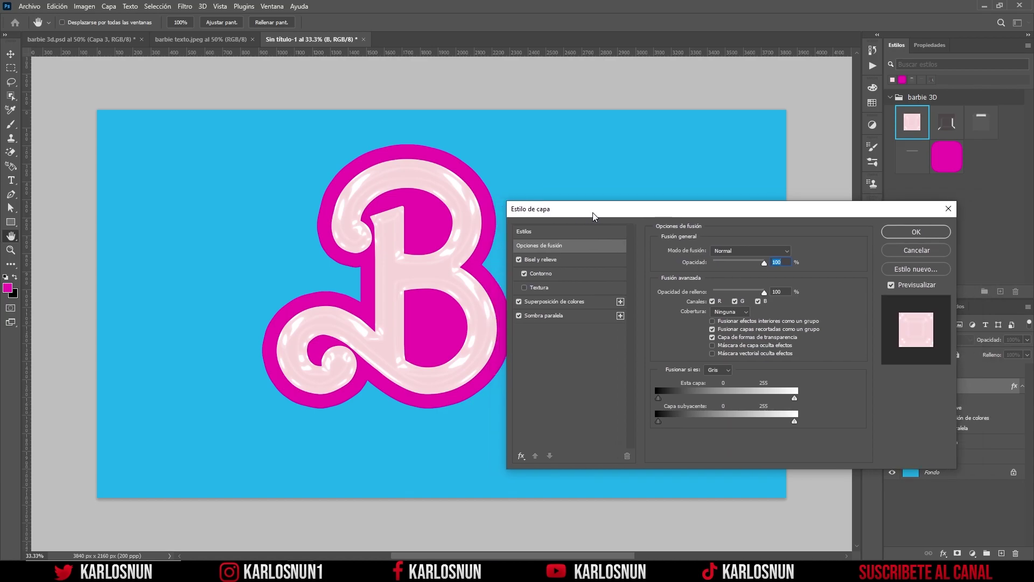
pyautogui.click(555, 261)
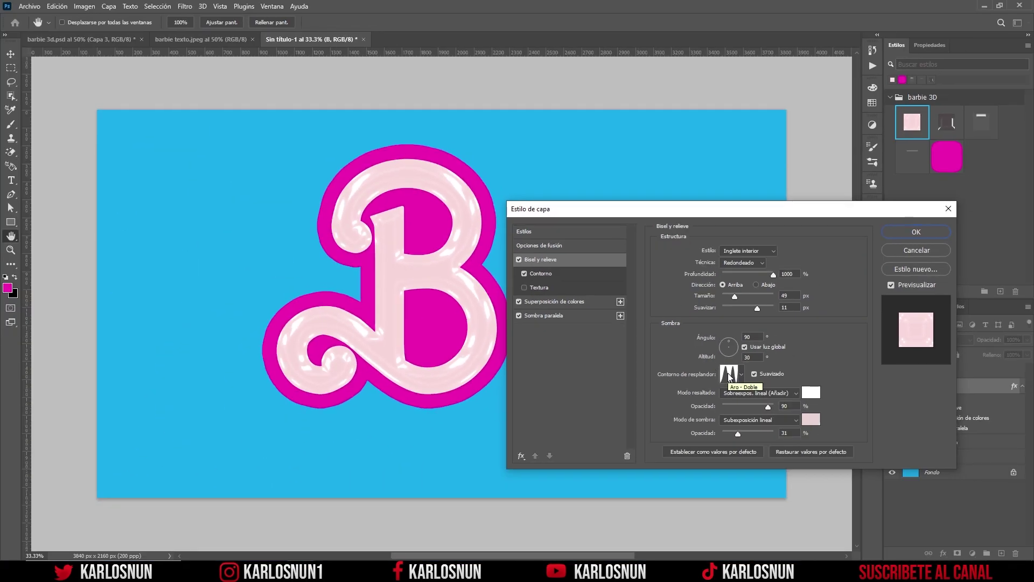
pyautogui.click(730, 376)
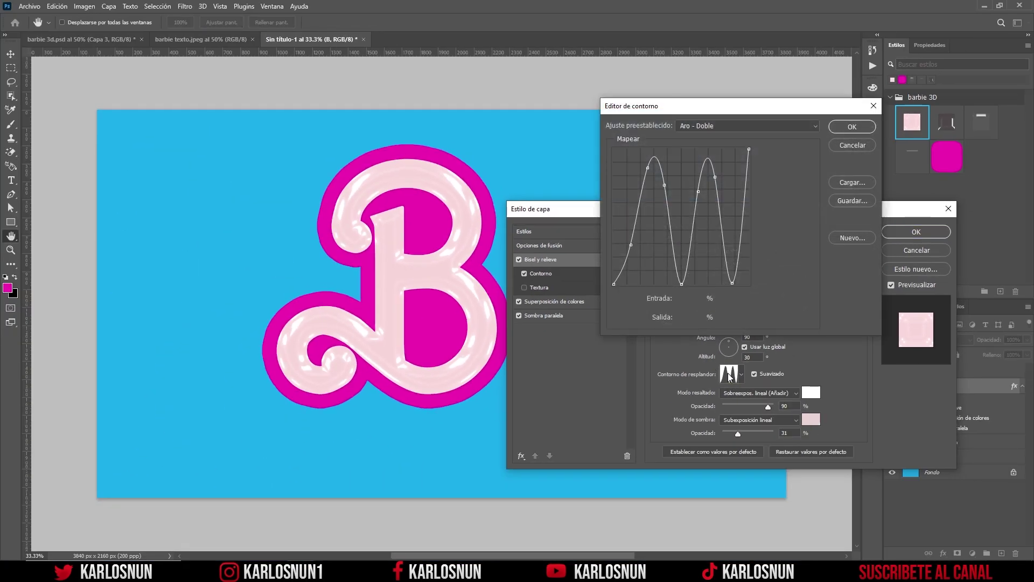
pyautogui.click(843, 127)
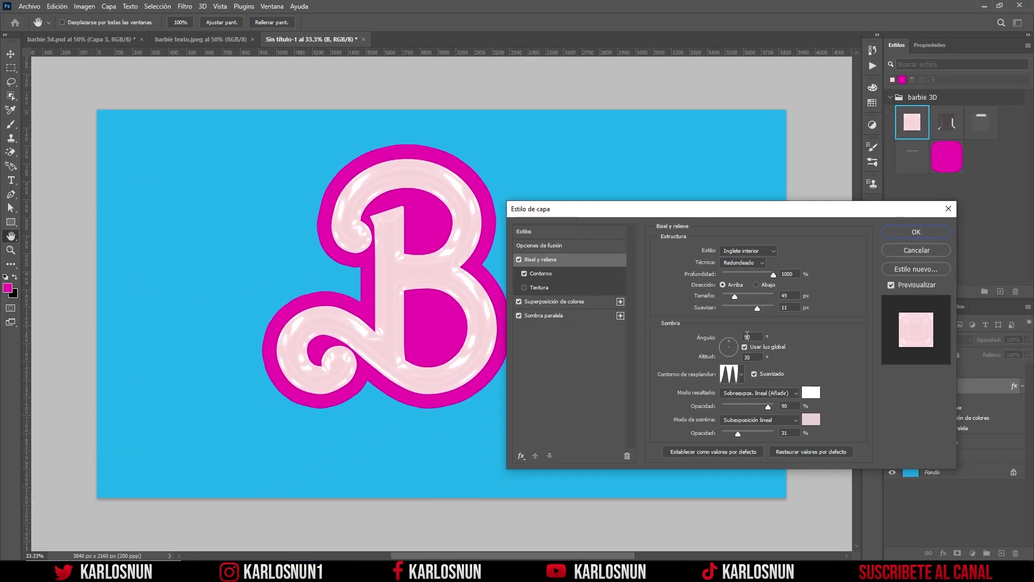
pyautogui.click(900, 235)
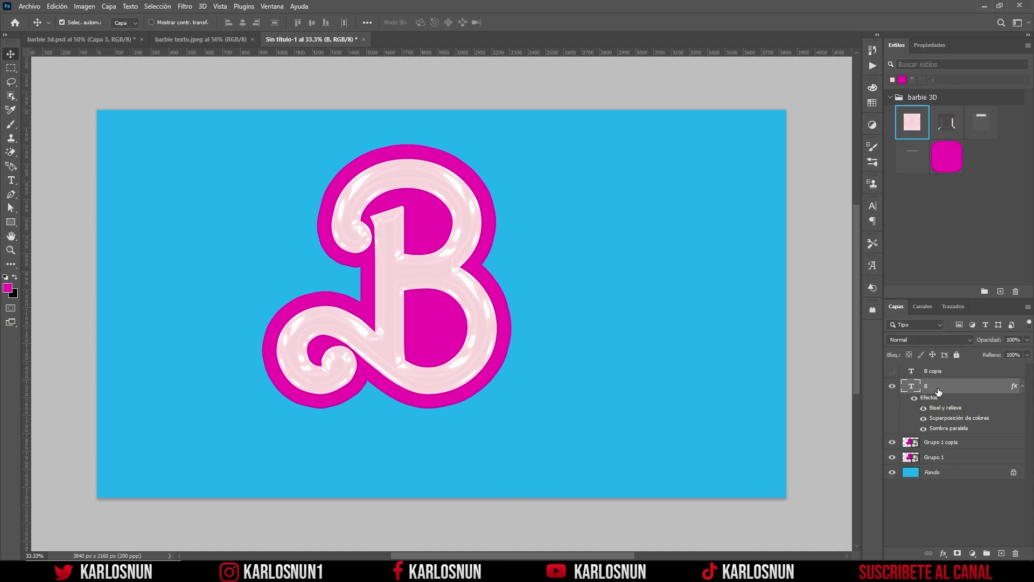
# Show the B copia layer and give it the B2 clear glossy bevel style at 0% fill.
pyautogui.click(949, 373)
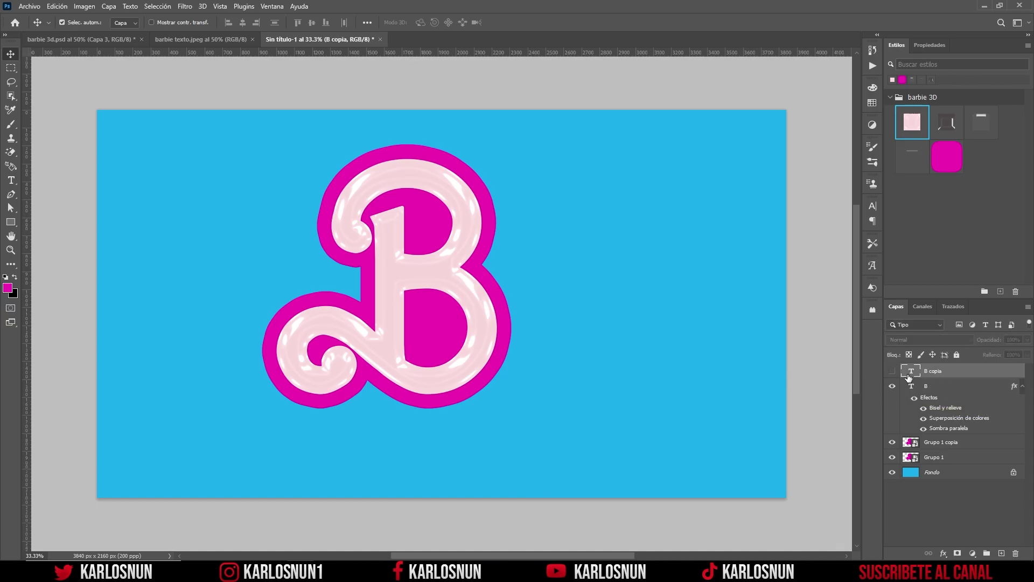
pyautogui.click(893, 371)
pyautogui.click(950, 131)
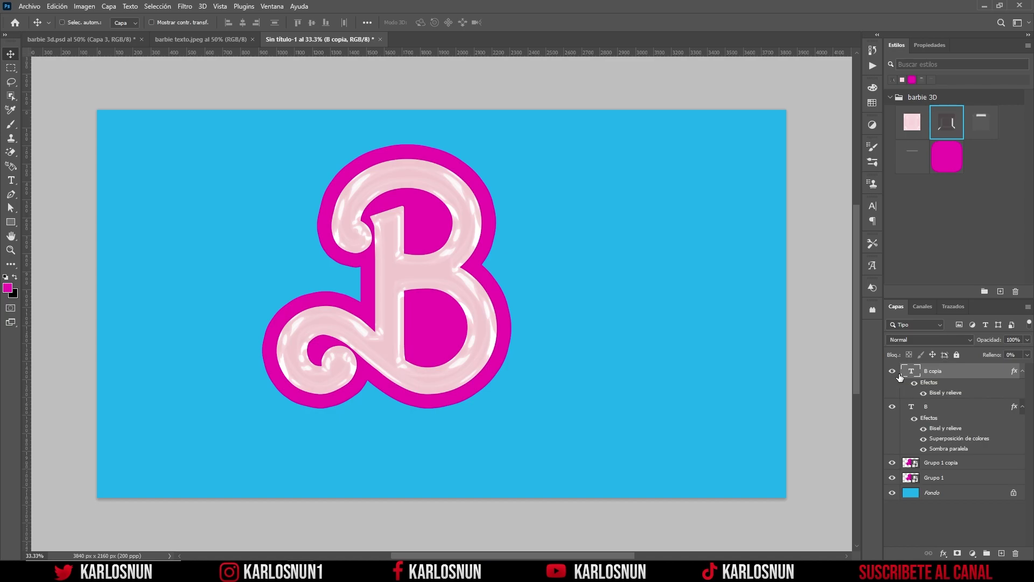
pyautogui.hotkey('ctrl', '+')
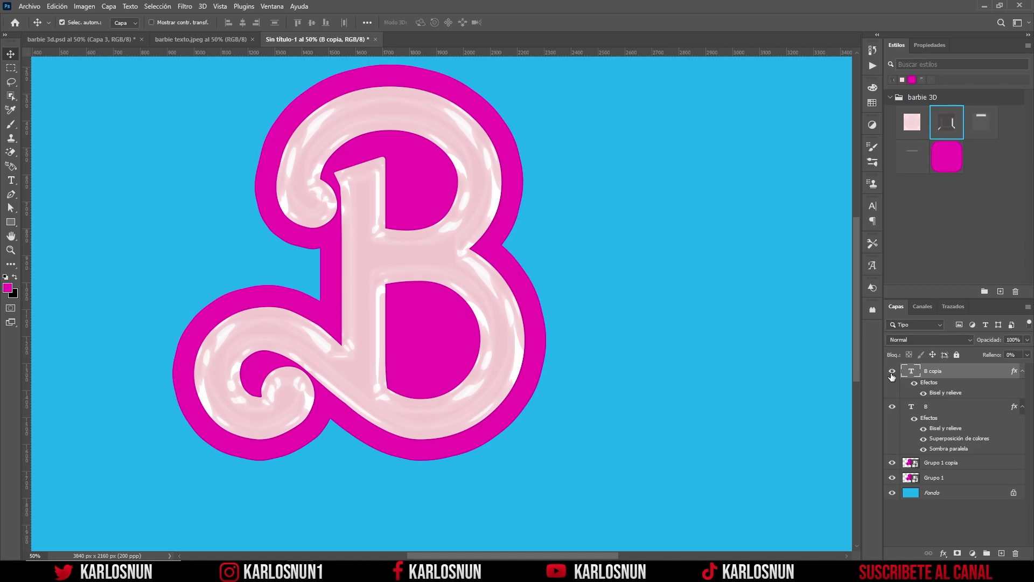
pyautogui.click(892, 371)
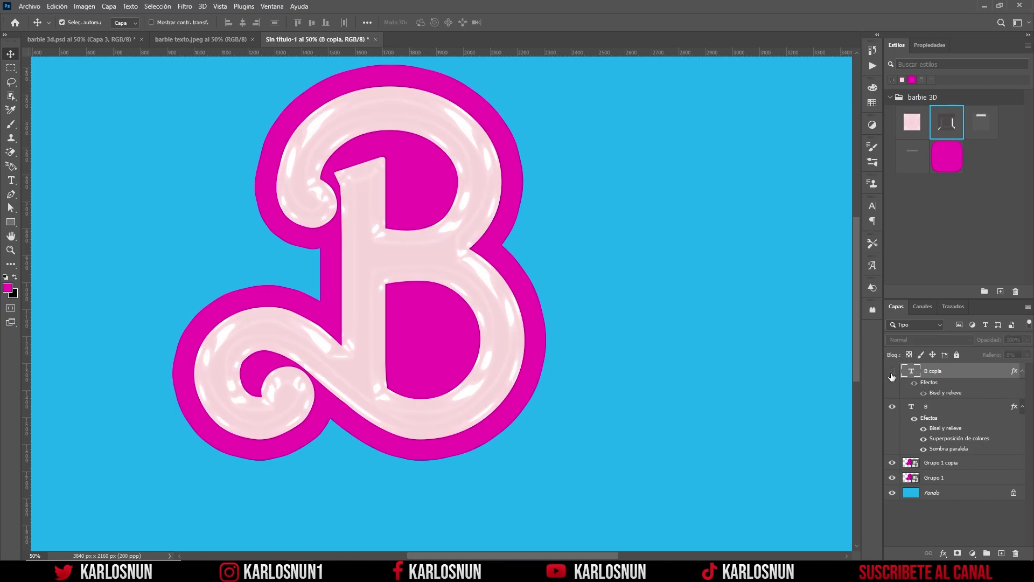
pyautogui.click(892, 372)
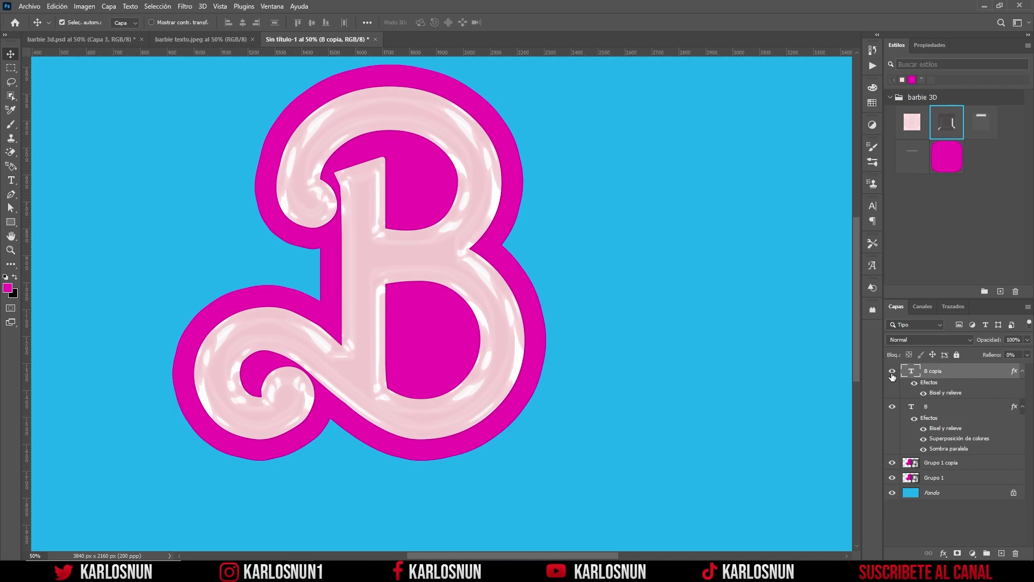
pyautogui.click(1022, 407)
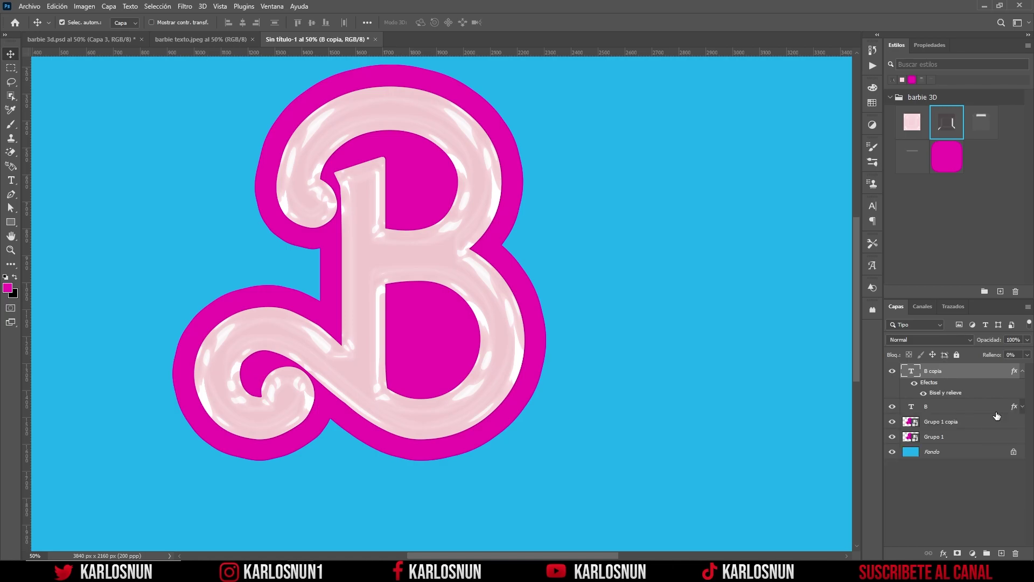
# Apply the rosado1 bevel style to the Grupo 1 border layer, with Grupo 1 copia hidden.
pyautogui.click(953, 436)
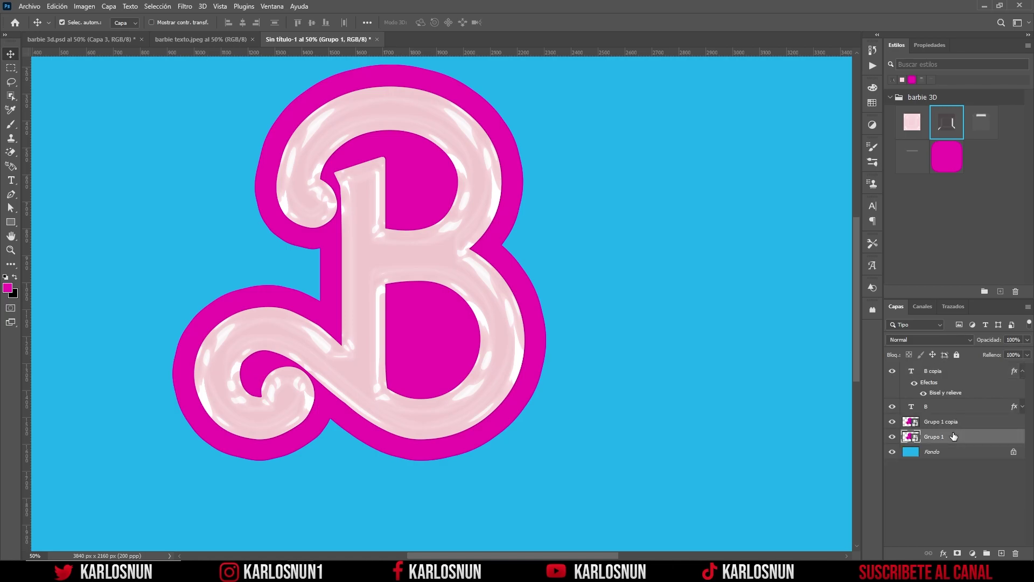
pyautogui.click(892, 422)
pyautogui.click(978, 125)
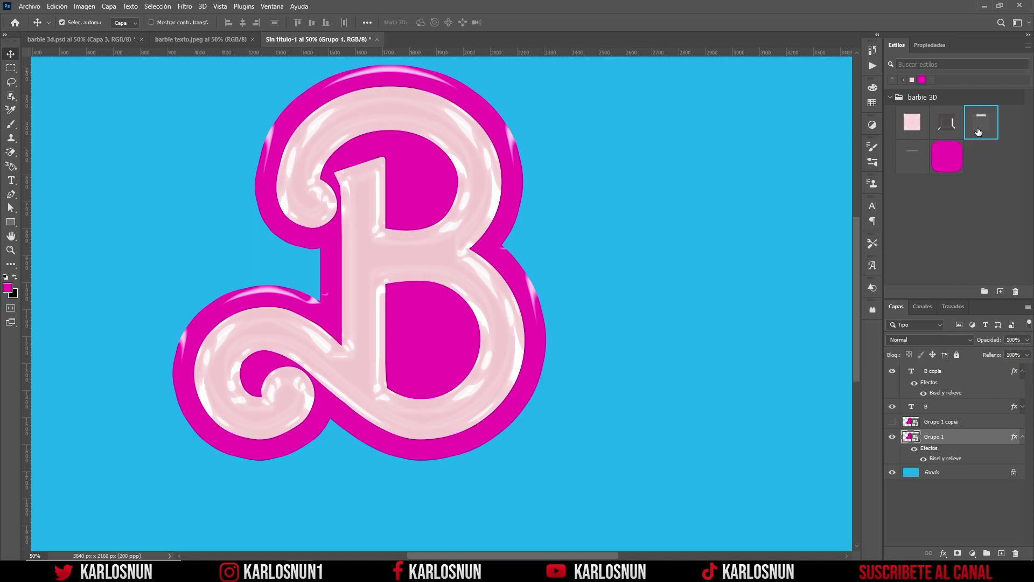
# Show Grupo 1 copia and give it the rosado2 glossy bevel style for shiny ring edges.
pyautogui.click(892, 422)
pyautogui.click(953, 426)
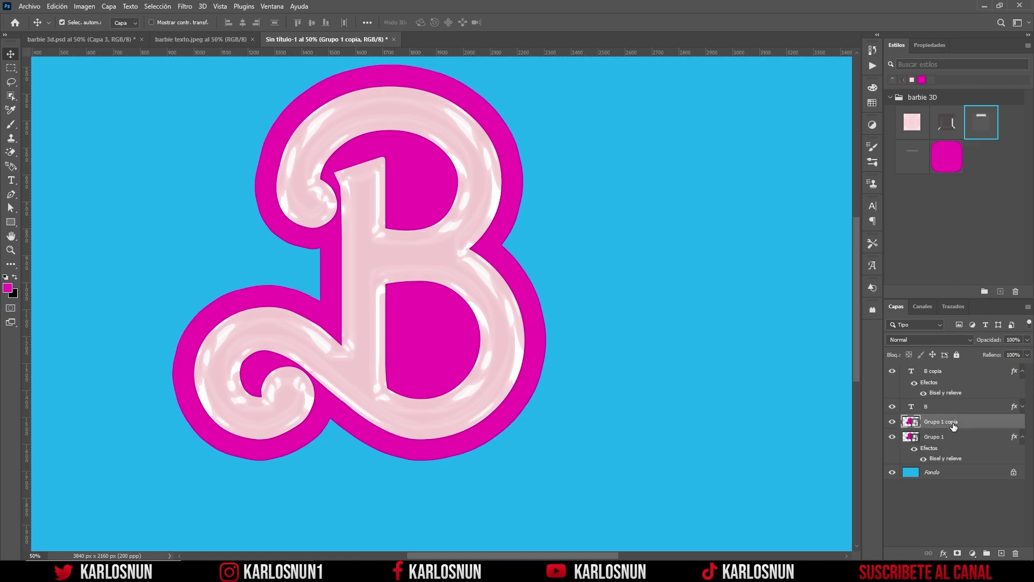
pyautogui.click(914, 162)
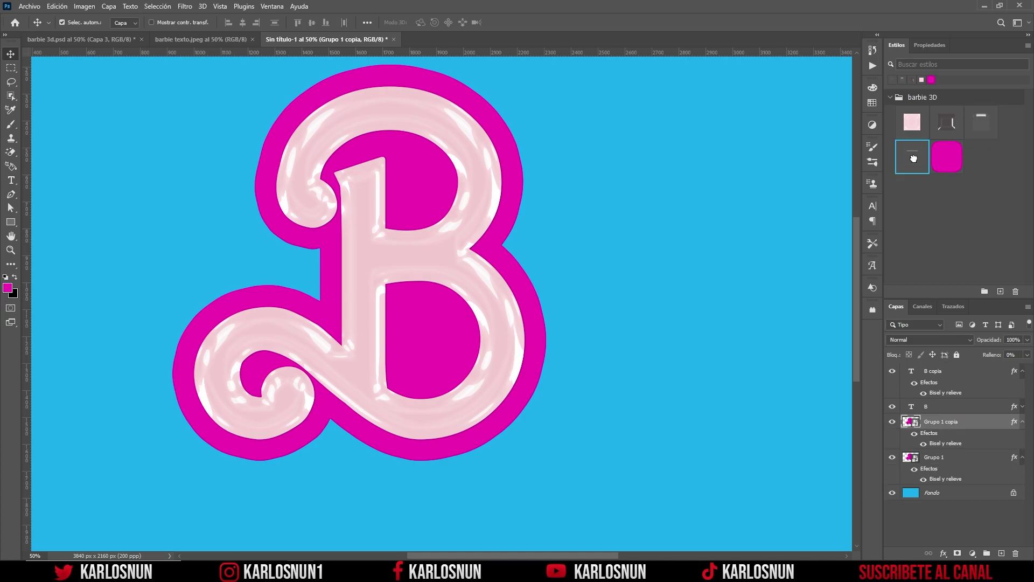
pyautogui.click(891, 423)
pyautogui.click(892, 422)
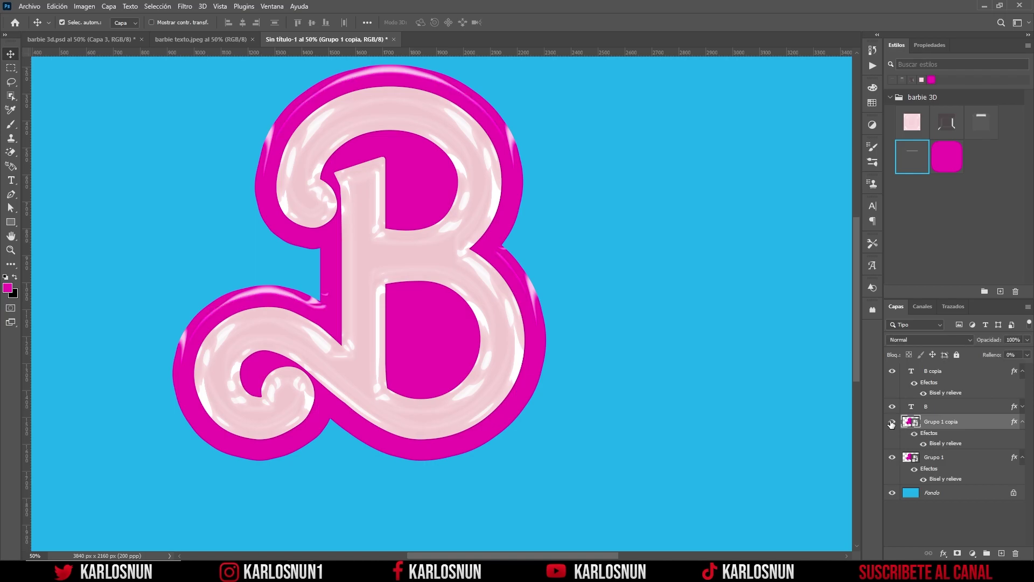
pyautogui.click(891, 423)
pyautogui.click(892, 423)
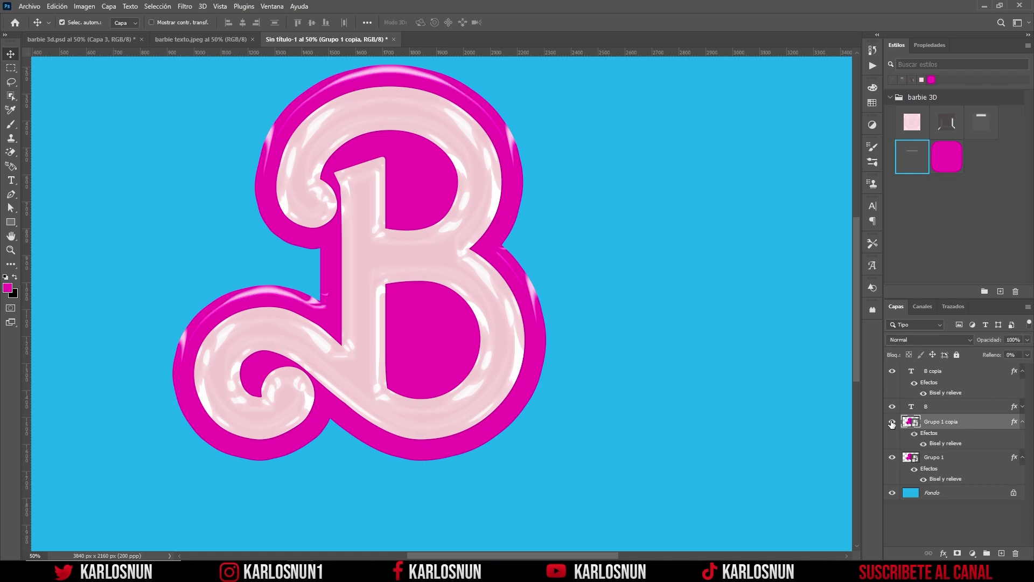